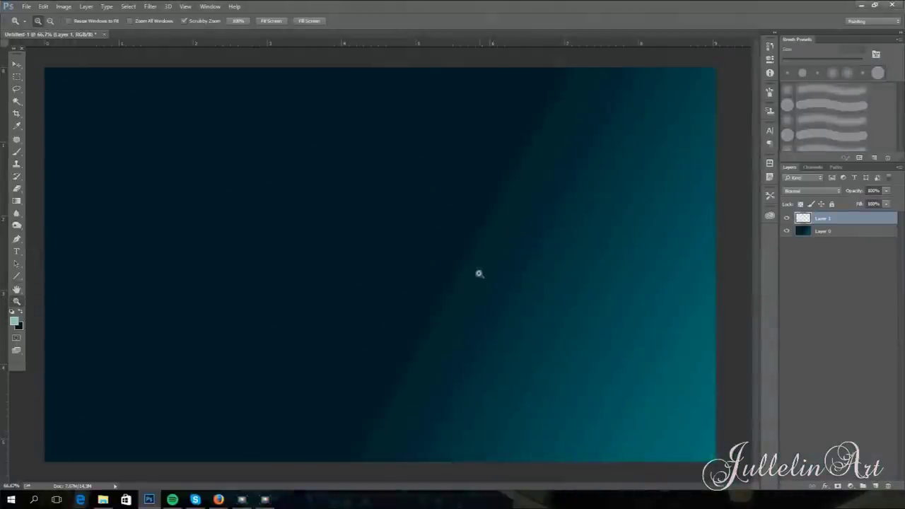
Outline a large pear-shaped water drop and three smaller drops below it with a 12 px hard round brush
{"action": "left_click", "coordinate": [453, 273]}
{"action": "left_click", "coordinate": [453, 273]}
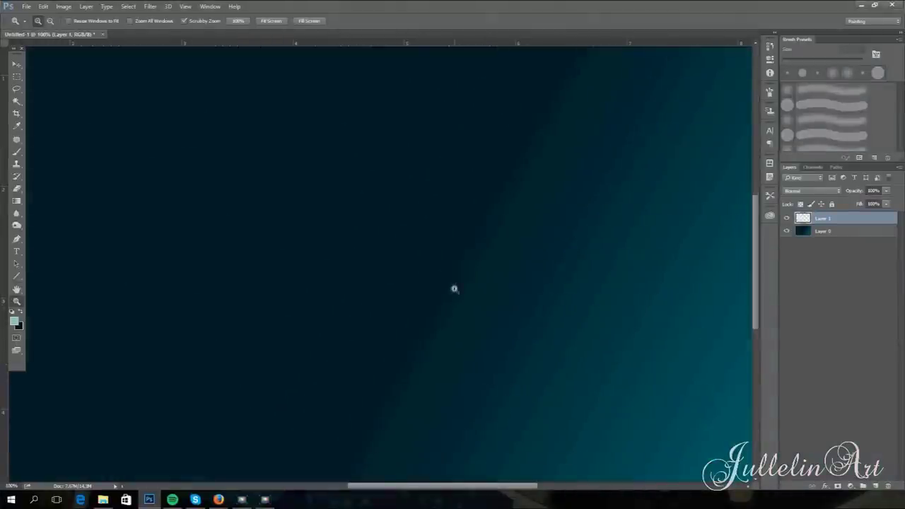
{"action": "key", "text": "b"}
{"action": "right_click", "coordinate": [418, 235]}
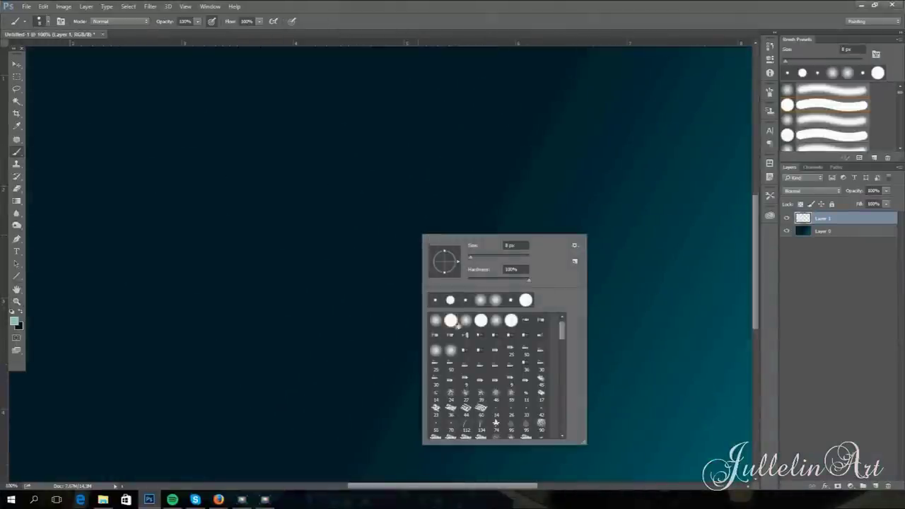
{"action": "left_click_drag", "start_coordinate": [473, 260], "coordinate": [471, 259]}
{"action": "left_click", "coordinate": [503, 34]}
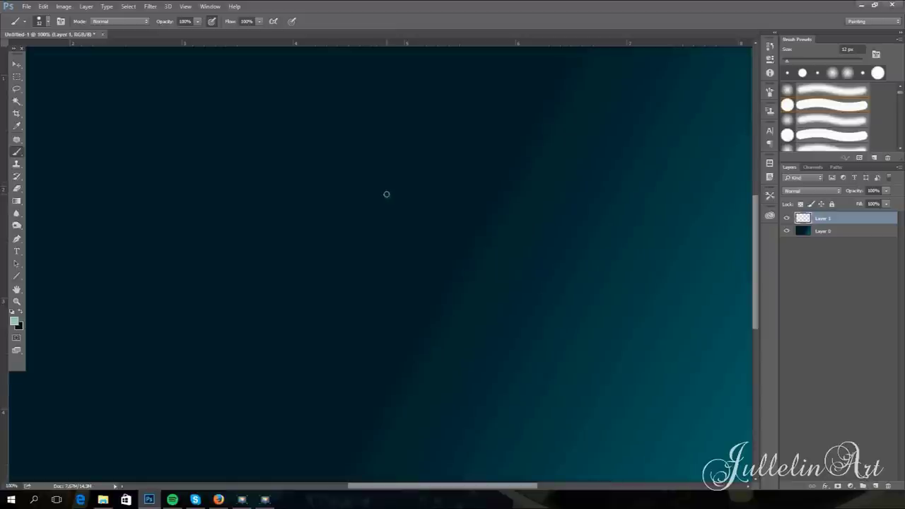
{"action": "mouse_move", "coordinate": [386, 194]}
{"action": "left_mouse_down"}
{"action": "mouse_move", "coordinate": [376, 227]}
{"action": "mouse_move", "coordinate": [425, 185]}
{"action": "mouse_move", "coordinate": [407, 167]}
{"action": "left_mouse_up"}
{"action": "mouse_move", "coordinate": [454, 309]}
{"action": "left_mouse_down"}
{"action": "mouse_move", "coordinate": [461, 342]}
{"action": "mouse_move", "coordinate": [464, 308]}
{"action": "left_mouse_up"}
{"action": "mouse_move", "coordinate": [399, 344]}
{"action": "left_mouse_down"}
{"action": "mouse_move", "coordinate": [387, 377]}
{"action": "mouse_move", "coordinate": [415, 368]}
{"action": "mouse_move", "coordinate": [398, 338]}
{"action": "left_mouse_up"}
{"action": "left_click_drag", "start_coordinate": [446, 401], "coordinate": [437, 393]}
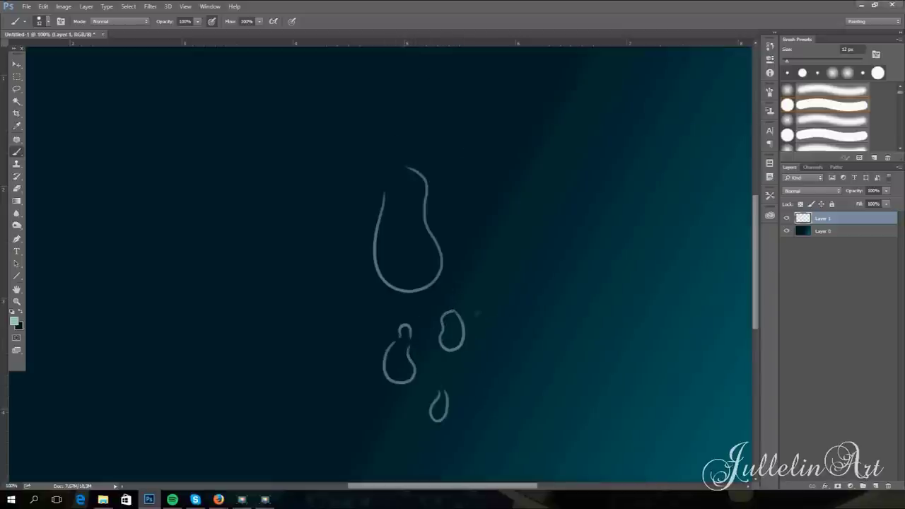
Outline a wavy drop and a rounded drop to the left of the group, plus a tiny drop at its right edge
{"action": "left_click_drag", "start_coordinate": [541, 378], "coordinate": [475, 309]}
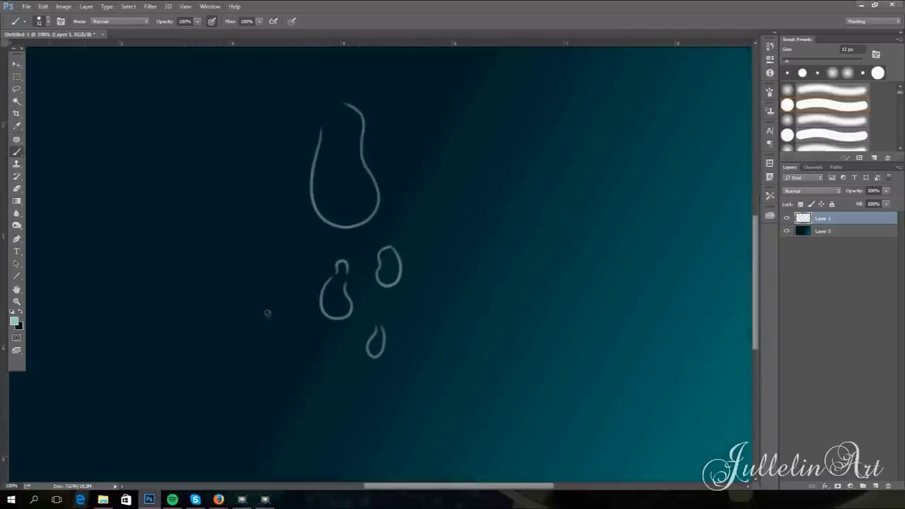
{"action": "left_click_drag", "start_coordinate": [462, 220], "coordinate": [469, 250]}
{"action": "mouse_move", "coordinate": [275, 246]}
{"action": "left_mouse_down"}
{"action": "mouse_move", "coordinate": [270, 309]}
{"action": "mouse_move", "coordinate": [301, 321]}
{"action": "mouse_move", "coordinate": [287, 297]}
{"action": "mouse_move", "coordinate": [303, 291]}
{"action": "mouse_move", "coordinate": [288, 253]}
{"action": "left_mouse_up"}
{"action": "mouse_move", "coordinate": [307, 364]}
{"action": "left_mouse_down"}
{"action": "mouse_move", "coordinate": [299, 385]}
{"action": "mouse_move", "coordinate": [313, 365]}
{"action": "left_mouse_up"}
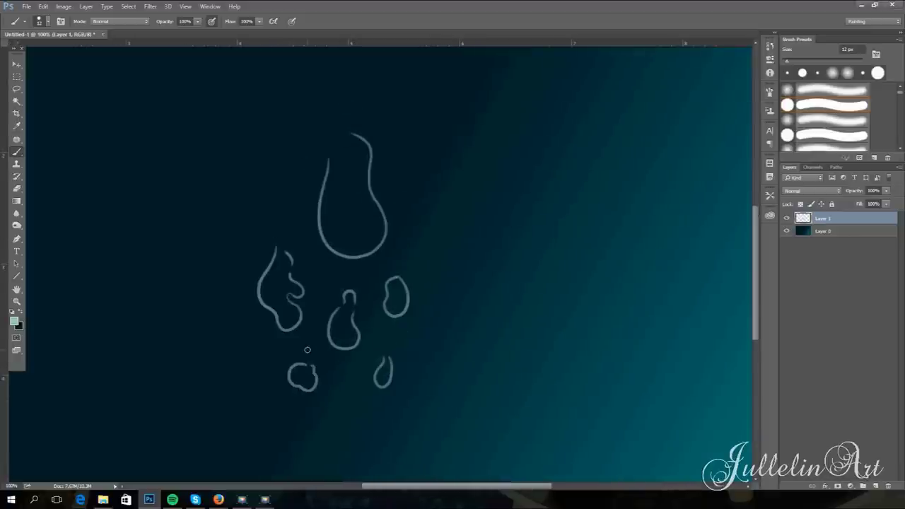
{"action": "left_click_drag", "start_coordinate": [488, 283], "coordinate": [471, 295]}
{"action": "left_click_drag", "start_coordinate": [402, 339], "coordinate": [401, 351]}
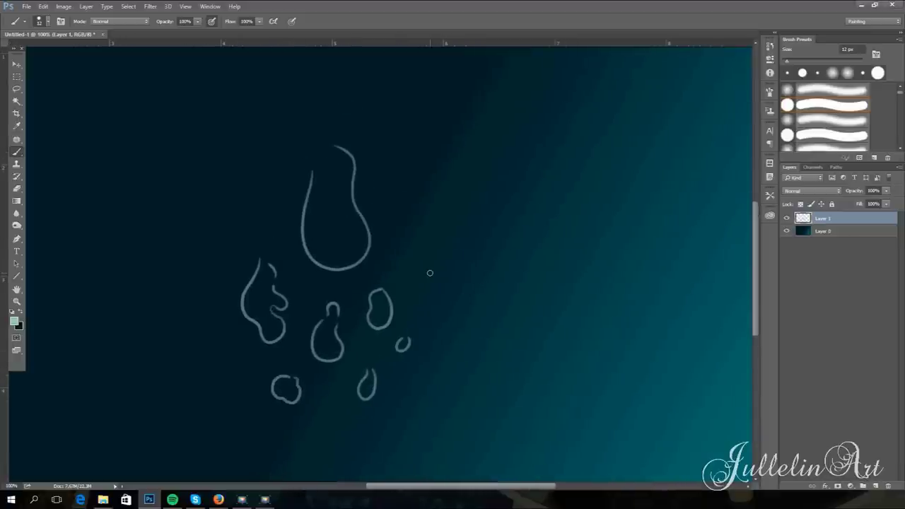
Lasso the smaller drops one at a time and move them into a tighter arrangement around the large drop
{"action": "key", "text": "l"}
{"action": "mouse_move", "coordinate": [311, 288]}
{"action": "left_mouse_down"}
{"action": "mouse_move", "coordinate": [289, 262]}
{"action": "mouse_move", "coordinate": [279, 353]}
{"action": "mouse_move", "coordinate": [261, 301]}
{"action": "left_mouse_up"}
{"action": "key", "text": "ctrl+d"}
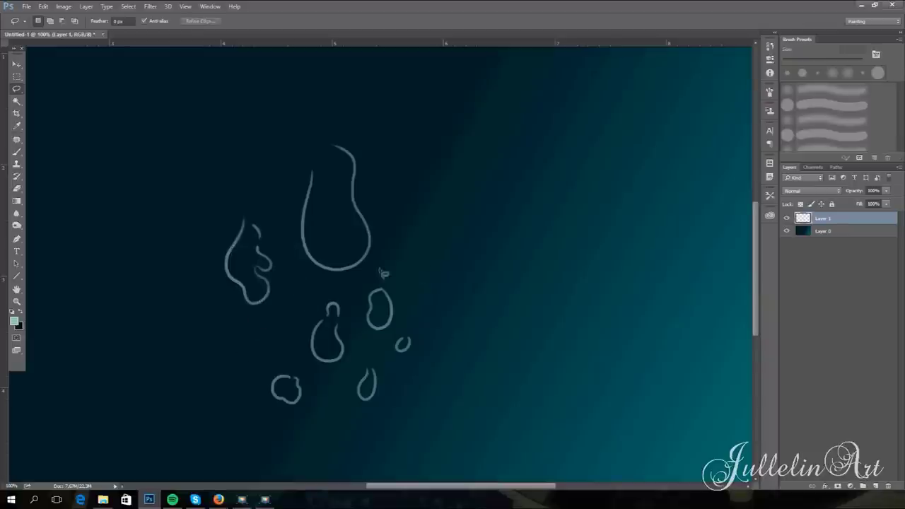
{"action": "left_click_drag", "start_coordinate": [384, 273], "coordinate": [410, 355]}
{"action": "left_click_drag", "start_coordinate": [408, 346], "coordinate": [432, 290]}
{"action": "mouse_move", "coordinate": [341, 286]}
{"action": "left_mouse_down"}
{"action": "mouse_move", "coordinate": [352, 367]}
{"action": "mouse_move", "coordinate": [353, 305]}
{"action": "left_mouse_up"}
{"action": "left_click_drag", "start_coordinate": [333, 340], "coordinate": [367, 320]}
{"action": "left_click_drag", "start_coordinate": [375, 354], "coordinate": [378, 375]}
{"action": "left_click_drag", "start_coordinate": [365, 386], "coordinate": [299, 310]}
{"action": "mouse_move", "coordinate": [320, 359]}
{"action": "left_mouse_down"}
{"action": "mouse_move", "coordinate": [277, 421]}
{"action": "mouse_move", "coordinate": [304, 417]}
{"action": "left_mouse_up"}
{"action": "mouse_move", "coordinate": [294, 414]}
{"action": "left_mouse_down"}
{"action": "mouse_move", "coordinate": [318, 389]}
{"action": "mouse_move", "coordinate": [270, 379]}
{"action": "left_mouse_up"}
{"action": "key", "text": "ctrl+d"}
Paint several tiny extra drop outlines with the Brush in the gaps around the larger drops
{"action": "left_click", "coordinate": [17, 152]}
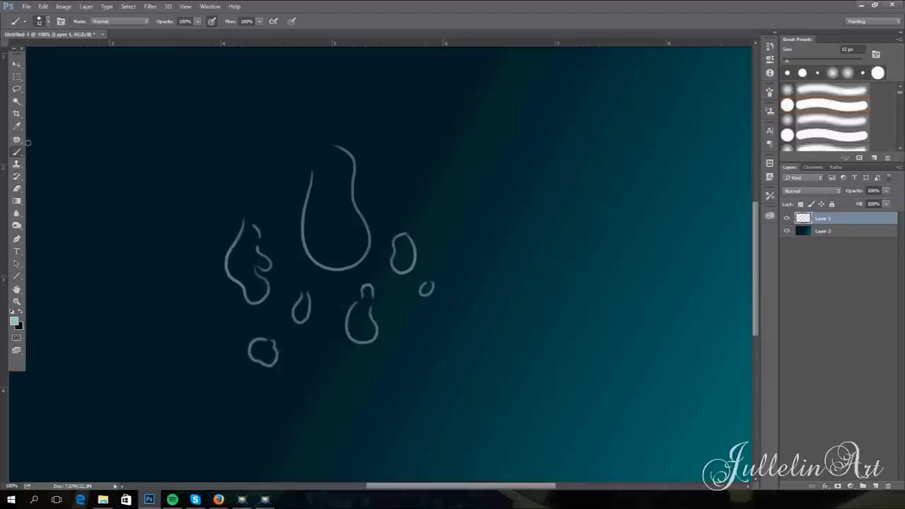
{"action": "left_click_drag", "start_coordinate": [383, 177], "coordinate": [379, 185]}
{"action": "mouse_move", "coordinate": [280, 194]}
{"action": "left_mouse_down"}
{"action": "mouse_move", "coordinate": [273, 207]}
{"action": "mouse_move", "coordinate": [283, 201]}
{"action": "left_mouse_up"}
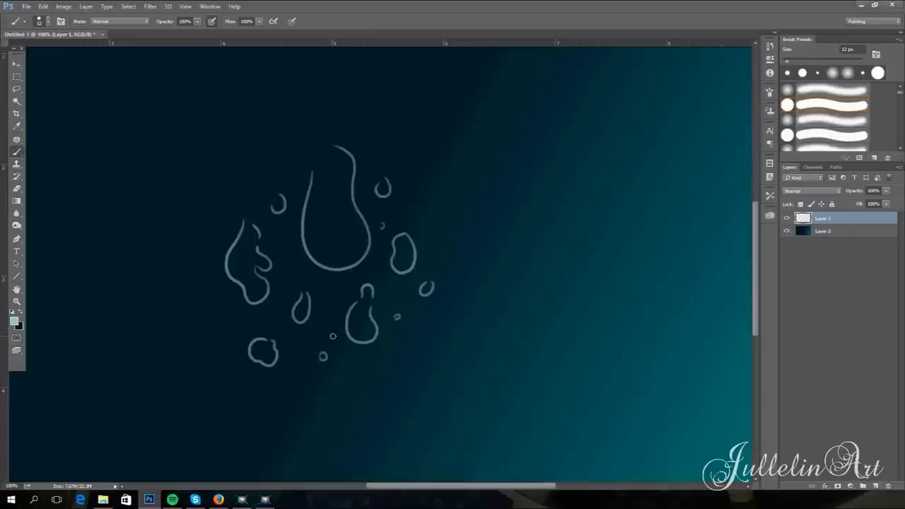
{"action": "left_click_drag", "start_coordinate": [399, 351], "coordinate": [401, 353]}
Thicken the lower inner edges of the drops with curved sketchy brush strokes
{"action": "left_click", "coordinate": [14, 321]}
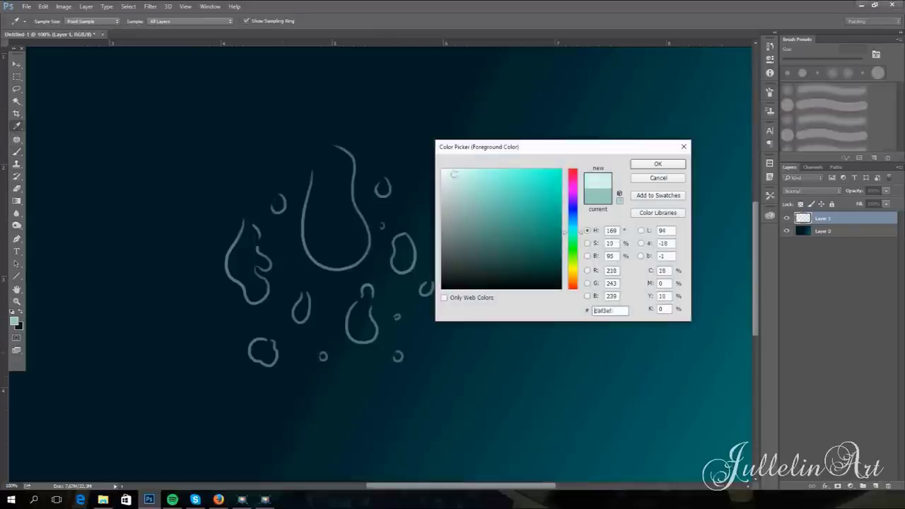
{"action": "left_click", "coordinate": [658, 164]}
{"action": "left_click_drag", "start_coordinate": [244, 282], "coordinate": [266, 296]}
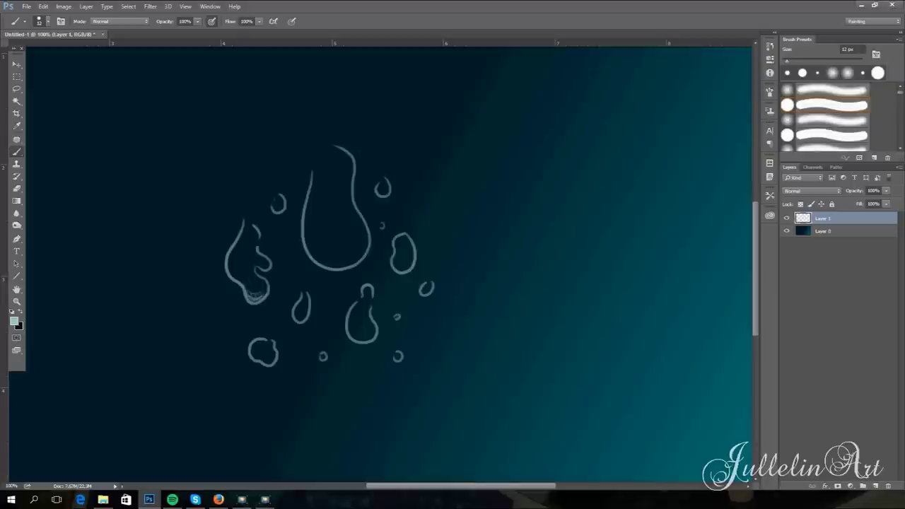
{"action": "left_click_drag", "start_coordinate": [316, 262], "coordinate": [366, 248]}
{"action": "mouse_move", "coordinate": [302, 241]}
{"action": "left_mouse_down"}
{"action": "mouse_move", "coordinate": [344, 265]}
{"action": "mouse_move", "coordinate": [366, 239]}
{"action": "left_mouse_up"}
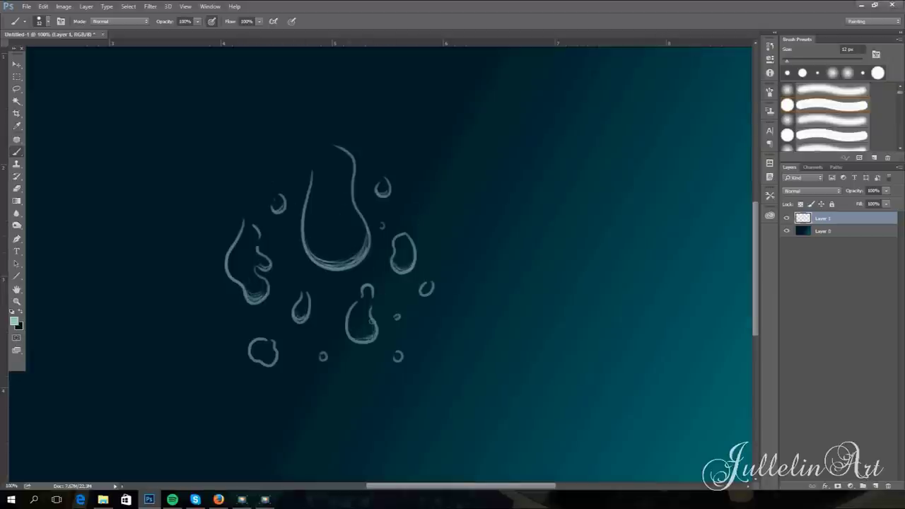
{"action": "left_click_drag", "start_coordinate": [421, 285], "coordinate": [430, 293]}
{"action": "left_click_drag", "start_coordinate": [273, 357], "coordinate": [254, 356]}
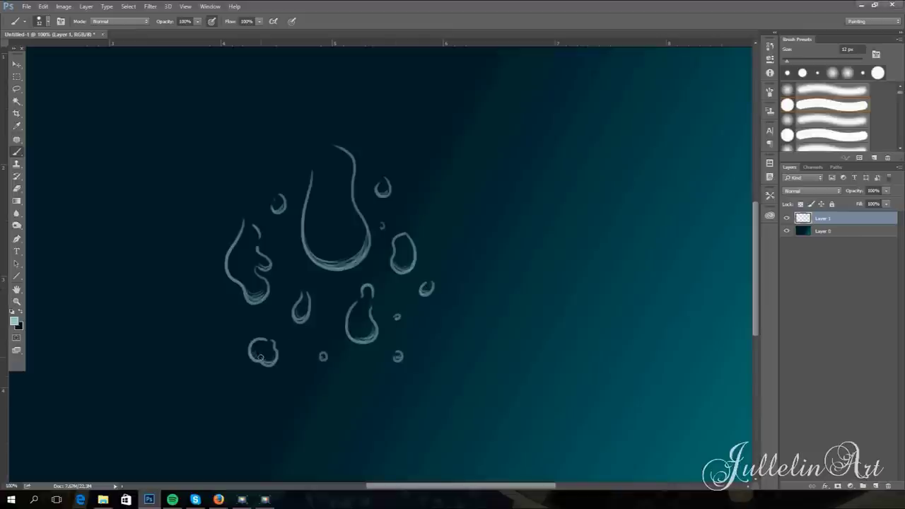
Set a very light mint foreground colour and paint bright highlights inside the upper right edges of the drops
{"action": "left_click", "coordinate": [16, 322]}
{"action": "left_click", "coordinate": [658, 164]}
{"action": "left_click", "coordinate": [20, 312]}
{"action": "left_click", "coordinate": [14, 322]}
{"action": "left_click_drag", "start_coordinate": [472, 198], "coordinate": [463, 181]}
{"action": "left_click", "coordinate": [655, 164]}
{"action": "mouse_move", "coordinate": [339, 160]}
{"action": "left_mouse_down"}
{"action": "mouse_move", "coordinate": [344, 200]}
{"action": "mouse_move", "coordinate": [384, 184]}
{"action": "left_mouse_up"}
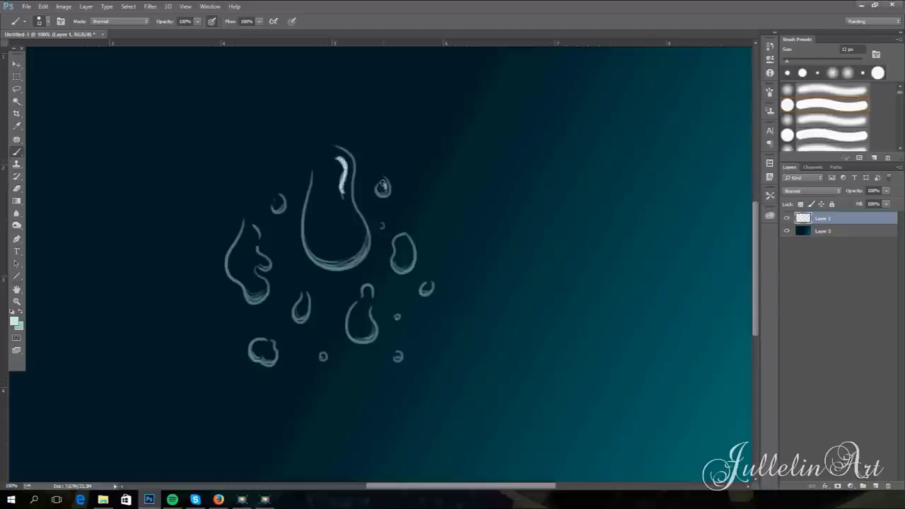
{"action": "left_click_drag", "start_coordinate": [404, 239], "coordinate": [410, 248]}
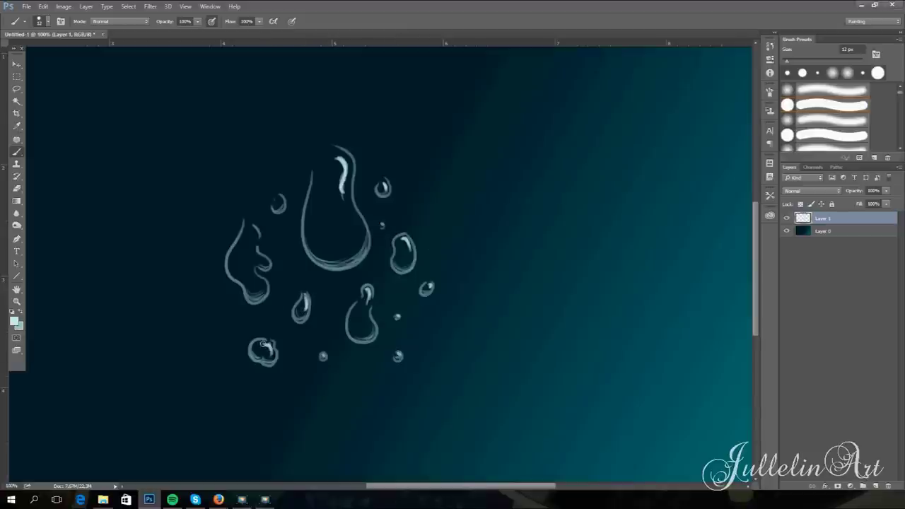
{"action": "left_click_drag", "start_coordinate": [256, 275], "coordinate": [263, 290]}
Add small light reflections along the lower and left inner edges of the large, wavy and rounded drops
{"action": "key", "text": "alt+Tab"}
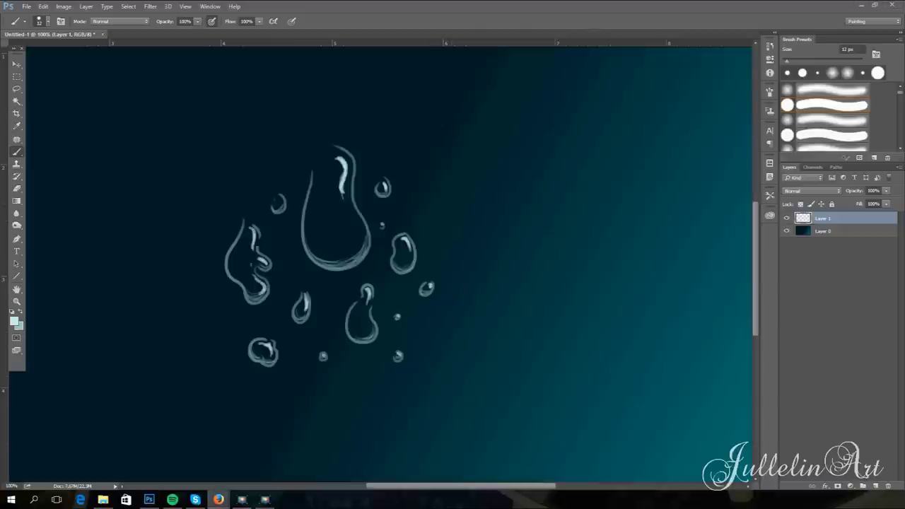
{"action": "left_click", "coordinate": [235, 273]}
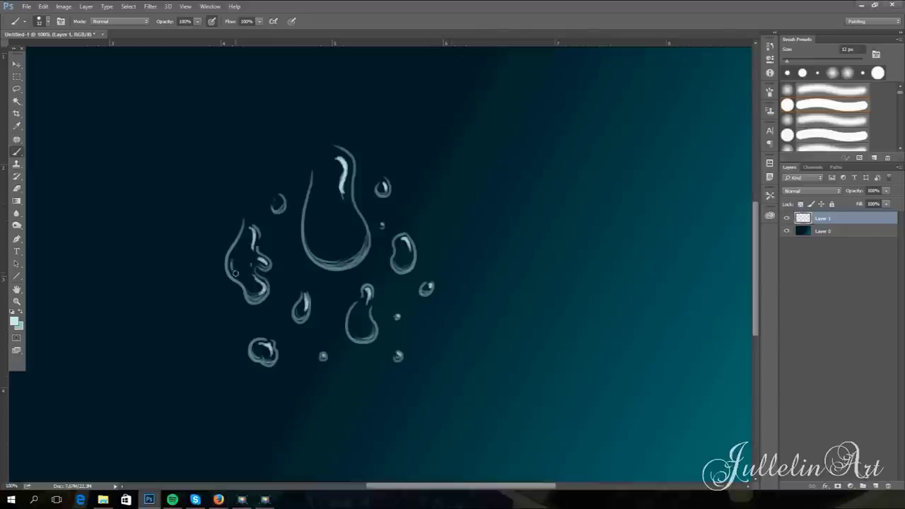
{"action": "mouse_move", "coordinate": [311, 220]}
{"action": "left_mouse_down"}
{"action": "mouse_move", "coordinate": [315, 248]}
{"action": "mouse_move", "coordinate": [327, 252]}
{"action": "mouse_move", "coordinate": [311, 216]}
{"action": "left_mouse_up"}
{"action": "left_click_drag", "start_coordinate": [254, 355], "coordinate": [264, 351]}
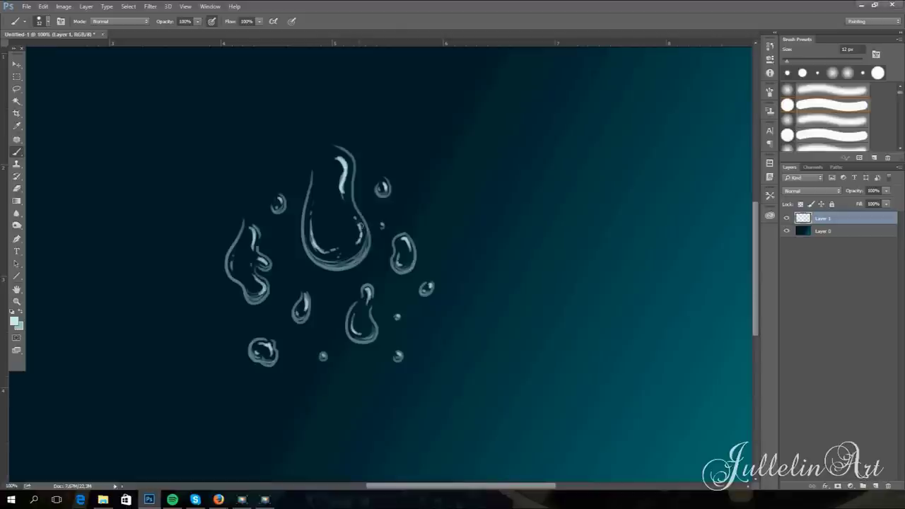
Shade the inner left side of the large drop in muted teal with a soft round brush at 0% hardness
{"action": "right_click", "coordinate": [412, 228]}
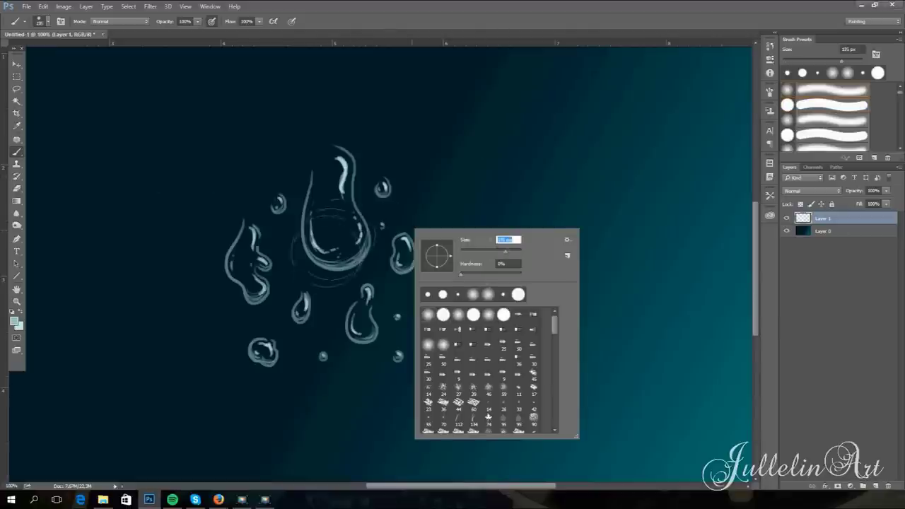
{"action": "left_click_drag", "start_coordinate": [491, 251], "coordinate": [488, 252]}
{"action": "key", "text": "Return"}
{"action": "mouse_move", "coordinate": [319, 202]}
{"action": "left_mouse_down"}
{"action": "mouse_move", "coordinate": [312, 234]}
{"action": "mouse_move", "coordinate": [346, 244]}
{"action": "mouse_move", "coordinate": [317, 157]}
{"action": "left_mouse_up"}
Shade the inside edges of the smaller drops in muted teal with a 44 px soft brush
{"action": "right_click", "coordinate": [419, 218]}
{"action": "type", "text": "44"}
{"action": "key", "text": "Return"}
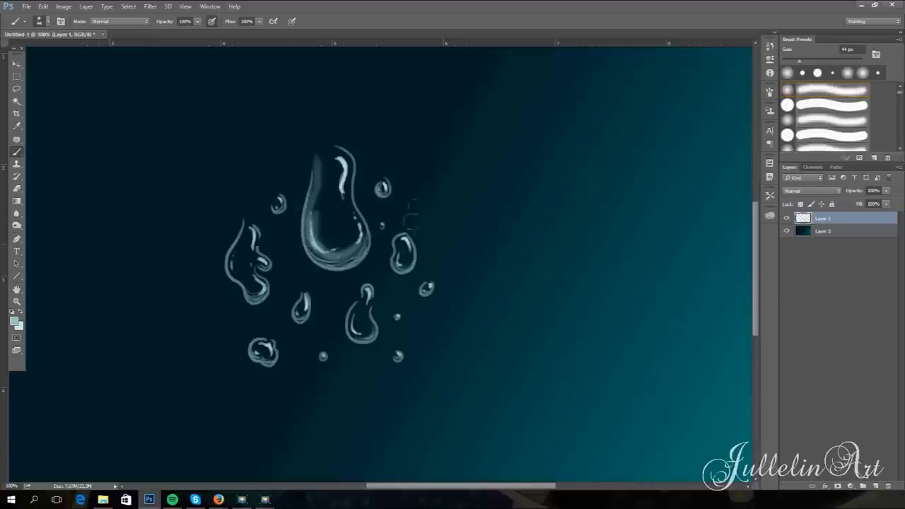
{"action": "left_click_drag", "start_coordinate": [409, 264], "coordinate": [400, 259]}
{"action": "left_click_drag", "start_coordinate": [362, 299], "coordinate": [367, 332]}
{"action": "mouse_move", "coordinate": [245, 228]}
{"action": "left_mouse_down"}
{"action": "mouse_move", "coordinate": [262, 289]}
{"action": "mouse_move", "coordinate": [235, 257]}
{"action": "left_mouse_up"}
{"action": "left_click_drag", "start_coordinate": [256, 349], "coordinate": [271, 358]}
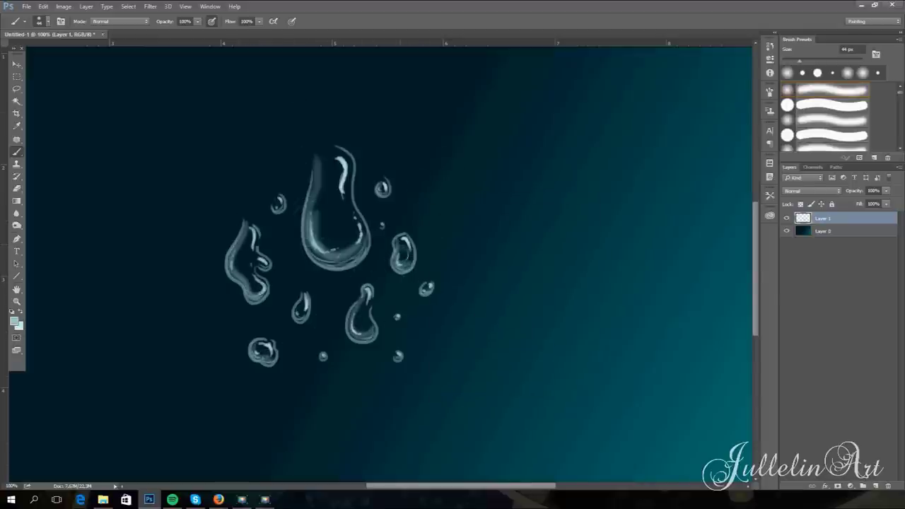
{"action": "left_click", "coordinate": [397, 357]}
Set the soft brush to 85 px and build up the shading inside the wavy drop
{"action": "right_click", "coordinate": [387, 265]}
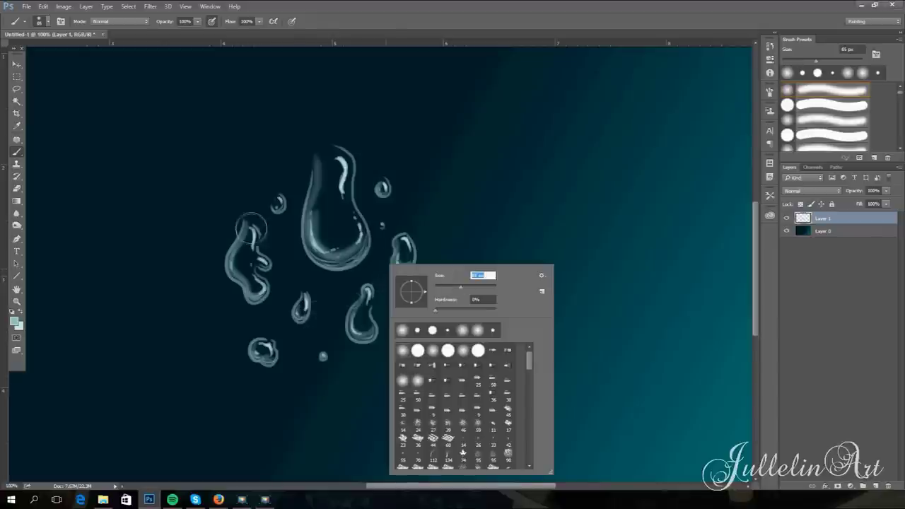
{"action": "type", "text": "85"}
{"action": "key", "text": "Return"}
{"action": "key", "text": "alt+Tab"}
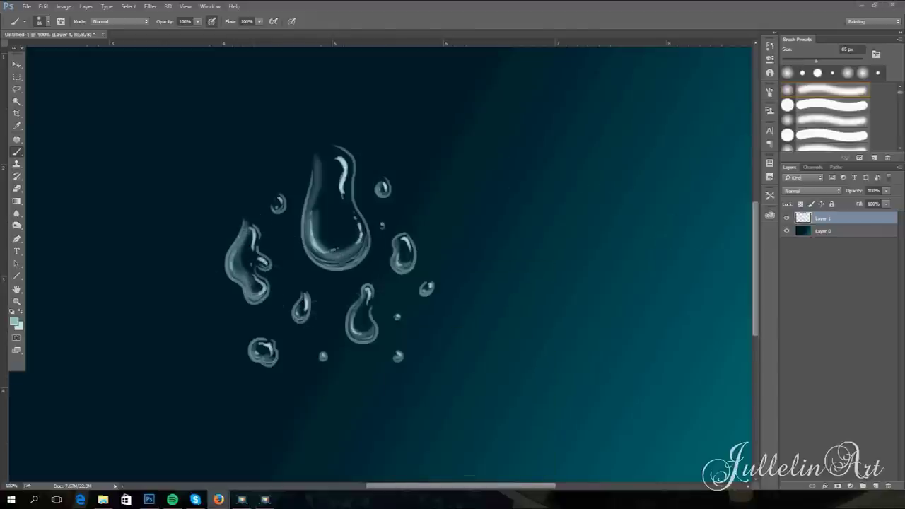
Set a dark teal foreground colour and dab a glow into the large drop's centre with a 120 px soft brush
{"action": "left_click", "coordinate": [14, 322]}
{"action": "left_click", "coordinate": [630, 406]}
{"action": "left_click", "coordinate": [659, 164]}
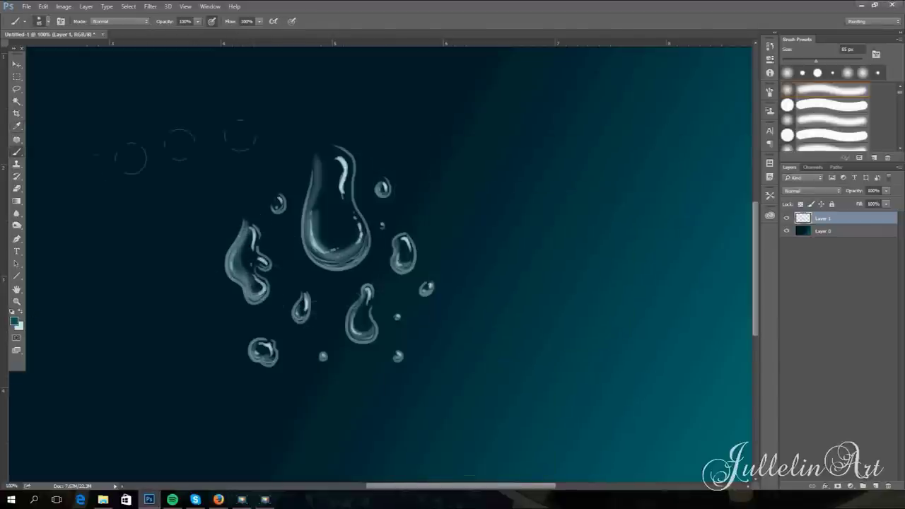
{"action": "right_click", "coordinate": [411, 195]}
{"action": "left_click_drag", "start_coordinate": [482, 218], "coordinate": [490, 218]}
{"action": "left_click", "coordinate": [337, 227]}
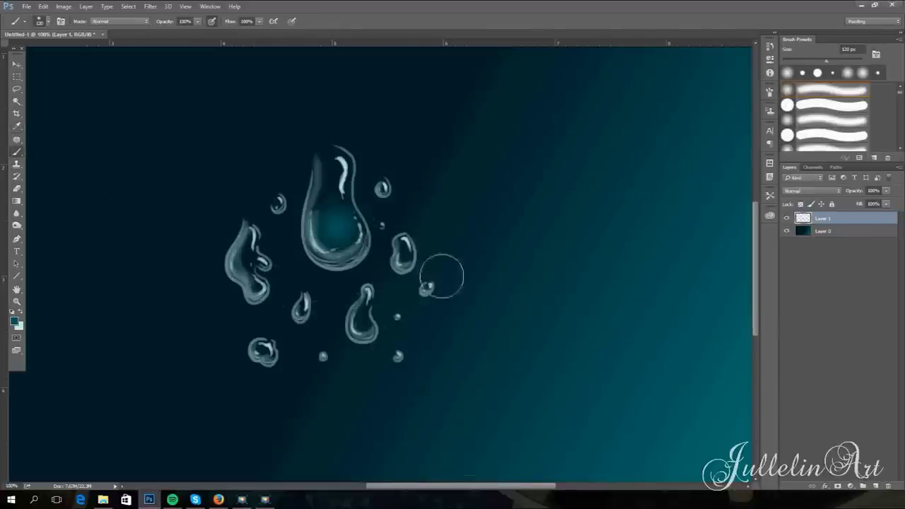
Dab dark teal into the centres of the medium and small drops with a 60 px soft brush
{"action": "right_click", "coordinate": [458, 228]}
{"action": "left_click_drag", "start_coordinate": [537, 250], "coordinate": [522, 251]}
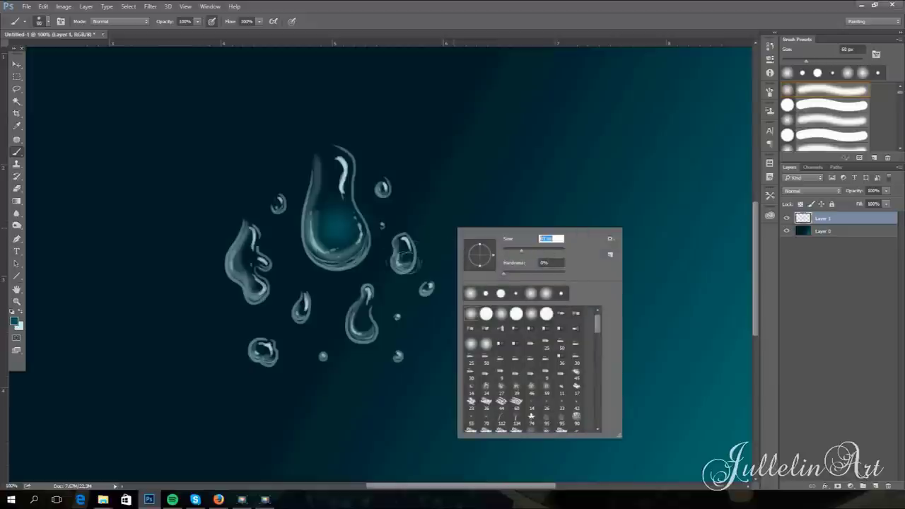
{"action": "left_click", "coordinate": [404, 256]}
{"action": "left_click", "coordinate": [362, 322]}
{"action": "left_click", "coordinate": [251, 263]}
{"action": "left_click", "coordinate": [256, 286]}
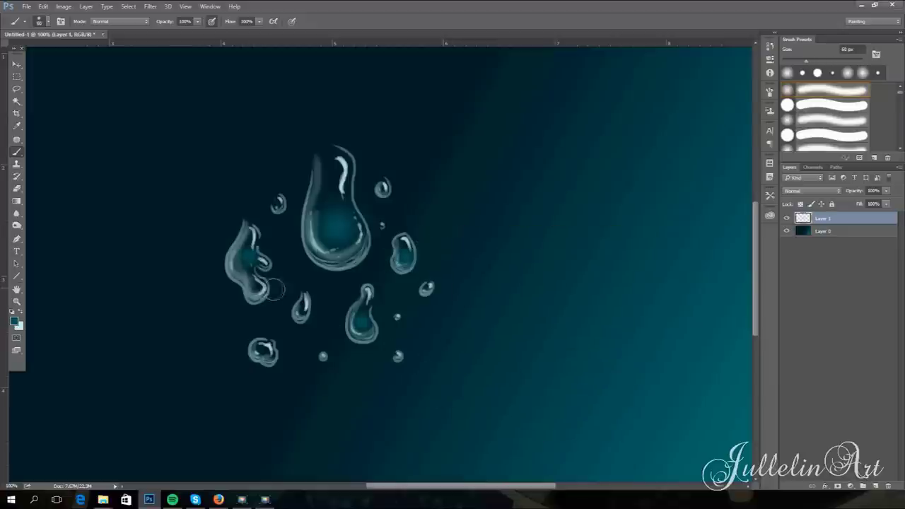
{"action": "left_click", "coordinate": [264, 353]}
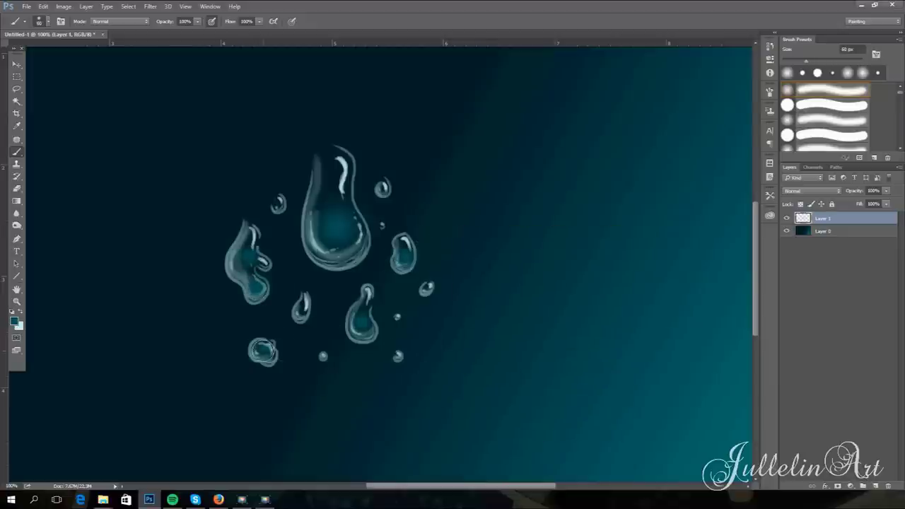
{"action": "left_click", "coordinate": [302, 309]}
Reduce the soft brush size further and dab dark teal into the tiny drop above the wavy one
{"action": "right_click", "coordinate": [405, 341]}
{"action": "left_click_drag", "start_coordinate": [469, 305], "coordinate": [457, 305]}
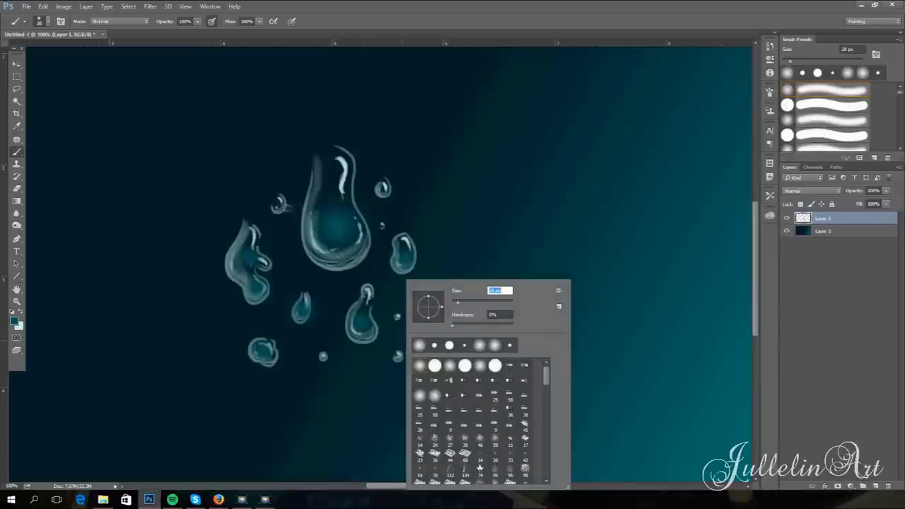
{"action": "left_click", "coordinate": [281, 204]}
Set a near-white foreground colour and brighten the outer edges of the left-hand drops with a 13 px hard round brush
{"action": "left_click", "coordinate": [20, 312]}
{"action": "left_click", "coordinate": [14, 321]}
{"action": "left_click", "coordinate": [453, 173]}
{"action": "left_click", "coordinate": [660, 164]}
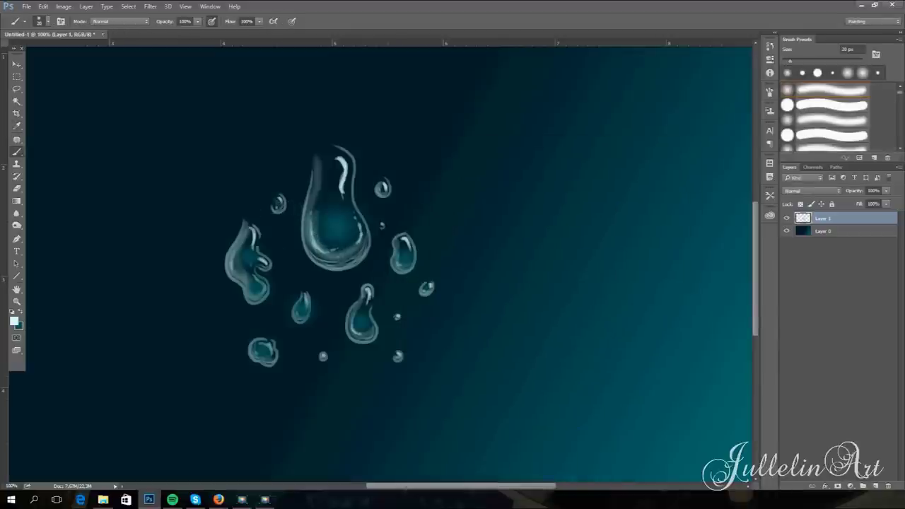
{"action": "right_click", "coordinate": [367, 227]}
{"action": "left_click", "coordinate": [398, 315]}
{"action": "left_click_drag", "start_coordinate": [421, 251], "coordinate": [418, 250]}
{"action": "left_click_drag", "start_coordinate": [233, 273], "coordinate": [236, 252]}
{"action": "left_click_drag", "start_coordinate": [244, 292], "coordinate": [264, 278]}
{"action": "left_click_drag", "start_coordinate": [297, 307], "coordinate": [296, 314]}
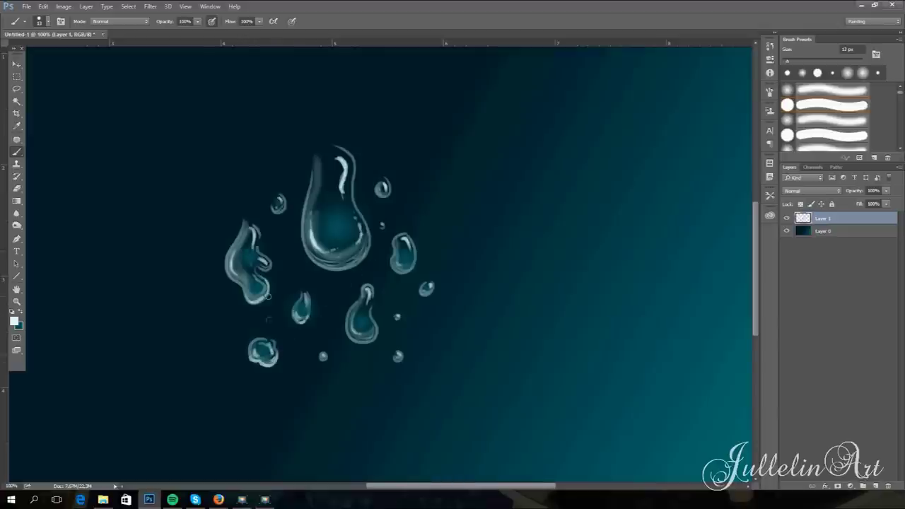
Brighten the lower and side edges of the right-hand drops, the large drop and the tiny upper-left drop in near-white
{"action": "left_click_drag", "start_coordinate": [346, 331], "coordinate": [375, 341]}
{"action": "left_click_drag", "start_coordinate": [394, 249], "coordinate": [399, 272]}
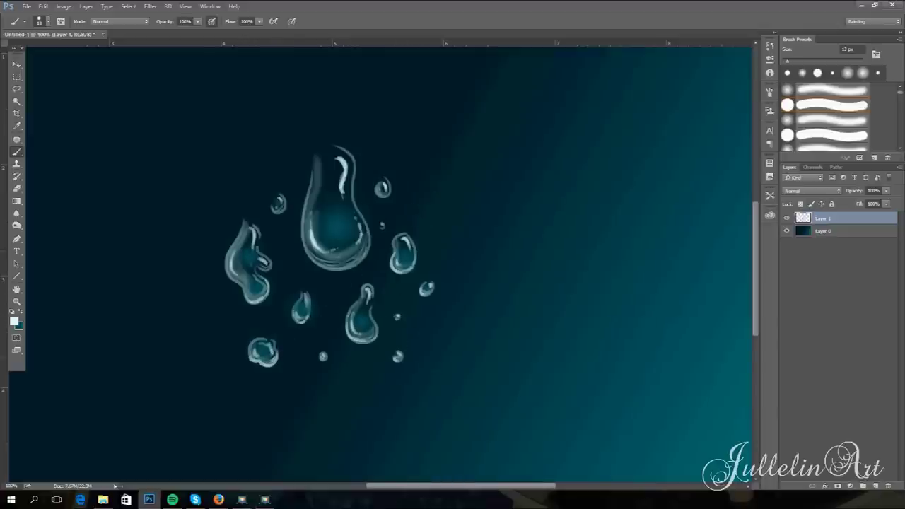
{"action": "left_click_drag", "start_coordinate": [379, 183], "coordinate": [382, 196]}
{"action": "mouse_move", "coordinate": [306, 202]}
{"action": "left_mouse_down"}
{"action": "mouse_move", "coordinate": [310, 257]}
{"action": "mouse_move", "coordinate": [347, 270]}
{"action": "left_mouse_up"}
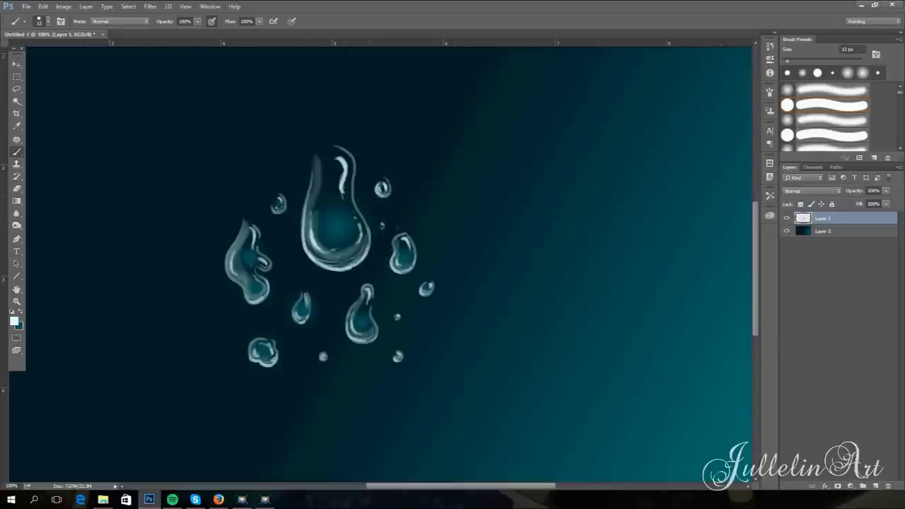
{"action": "left_click_drag", "start_coordinate": [273, 200], "coordinate": [286, 212]}
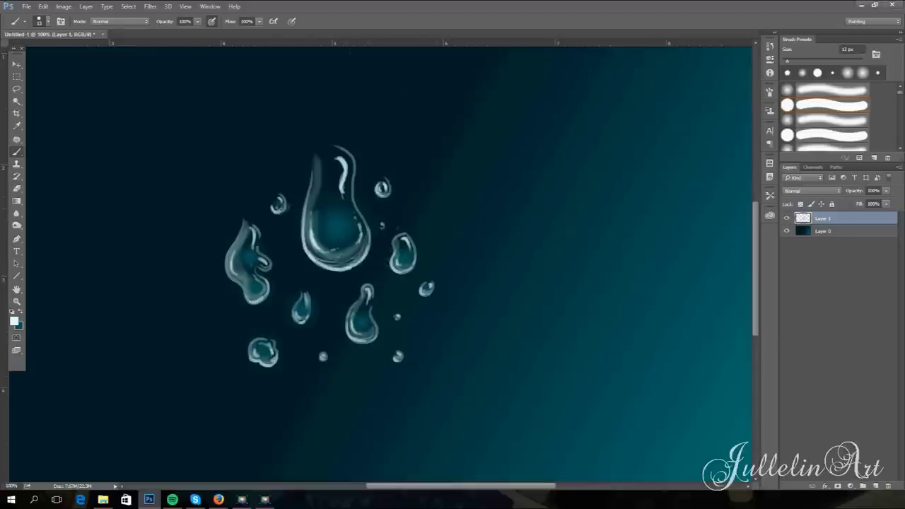
Add a new empty layer between the gradient background and the drops layer, keeping the near-white foreground colour
{"action": "left_click", "coordinate": [841, 232]}
{"action": "left_click", "coordinate": [86, 6]}
{"action": "mouse_move", "coordinate": [106, 16]}
{"action": "left_click", "coordinate": [212, 15]}
{"action": "left_click", "coordinate": [534, 156]}
{"action": "left_click", "coordinate": [14, 321]}
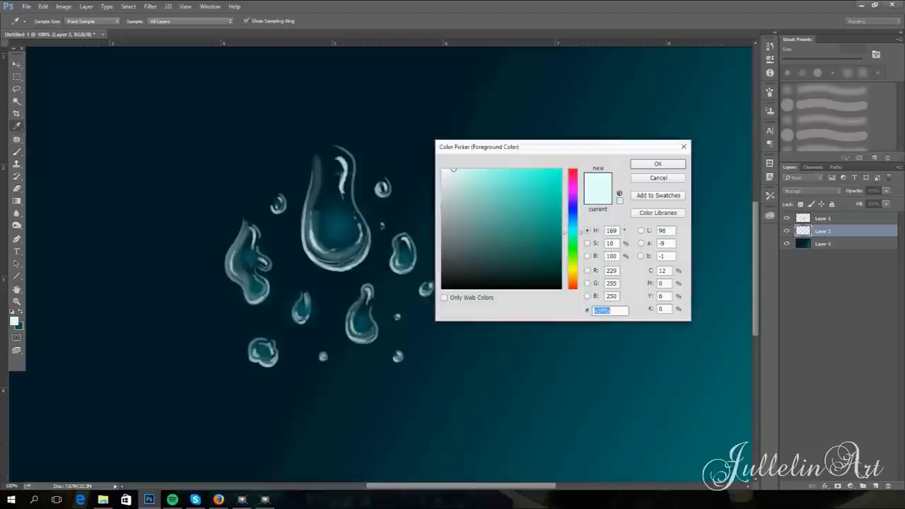
{"action": "left_click", "coordinate": [337, 164]}
{"action": "left_click", "coordinate": [658, 179]}
Set up a small hard round brush with scattering enabled, a high scatter amount and wider spacing
{"action": "right_click", "coordinate": [339, 245]}
{"action": "left_click_drag", "start_coordinate": [395, 266], "coordinate": [407, 266]}
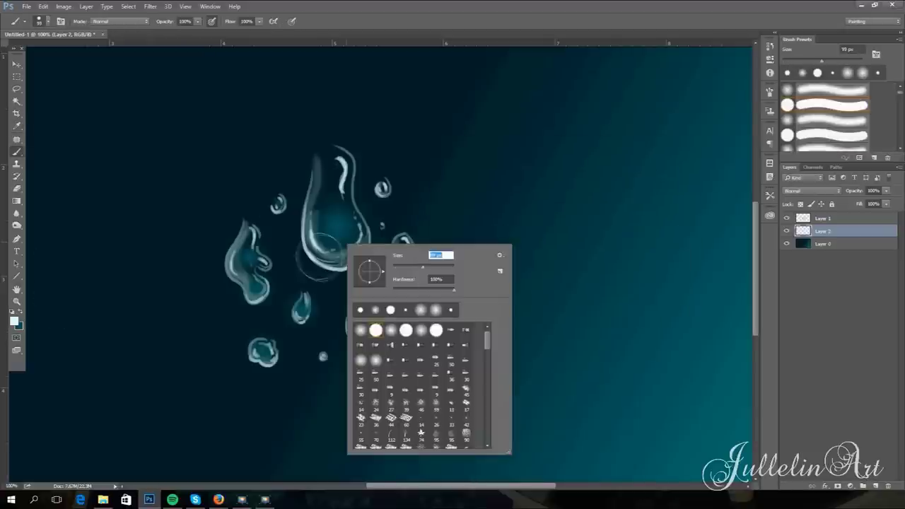
{"action": "left_click", "coordinate": [770, 92]}
{"action": "left_click", "coordinate": [603, 129]}
{"action": "left_click_drag", "start_coordinate": [648, 107], "coordinate": [744, 108]}
{"action": "left_click", "coordinate": [605, 111]}
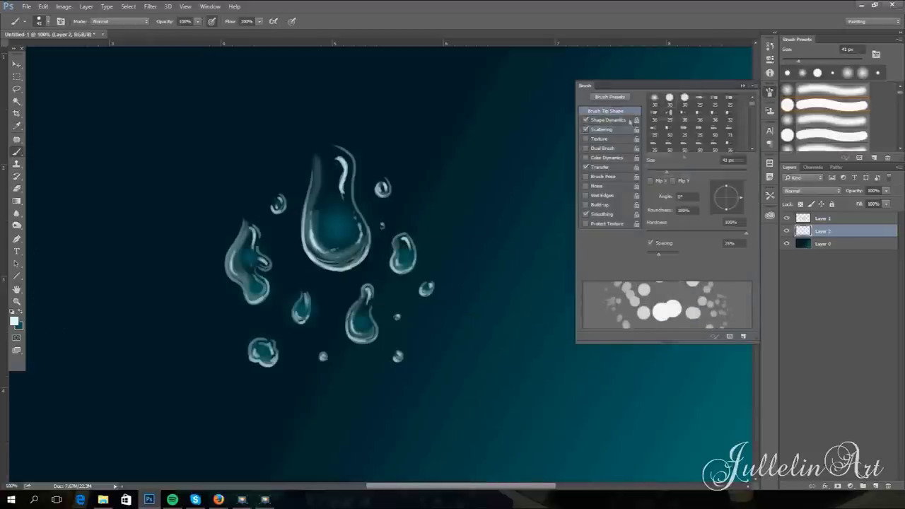
{"action": "left_click_drag", "start_coordinate": [666, 253], "coordinate": [705, 253]}
{"action": "right_click", "coordinate": [413, 226]}
{"action": "left_click_drag", "start_coordinate": [476, 254], "coordinate": [468, 255]}
{"action": "left_click", "coordinate": [544, 27]}
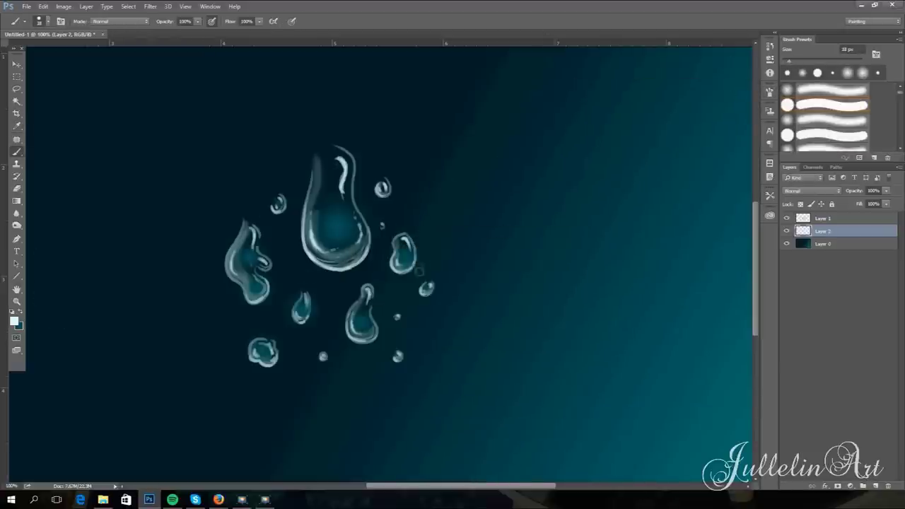
Scatter small and larger near-white dots around and between the drops on the new layer
{"action": "left_click_drag", "start_coordinate": [439, 224], "coordinate": [372, 352]}
{"action": "mouse_move", "coordinate": [392, 156]}
{"action": "left_mouse_down"}
{"action": "mouse_move", "coordinate": [319, 317]}
{"action": "mouse_move", "coordinate": [253, 170]}
{"action": "mouse_move", "coordinate": [444, 313]}
{"action": "mouse_move", "coordinate": [234, 297]}
{"action": "mouse_move", "coordinate": [434, 336]}
{"action": "left_mouse_up"}
{"action": "right_click", "coordinate": [417, 240]}
{"action": "left_click_drag", "start_coordinate": [471, 268], "coordinate": [485, 268]}
{"action": "left_click", "coordinate": [247, 117]}
{"action": "left_click_drag", "start_coordinate": [243, 109], "coordinate": [191, 361]}
{"action": "left_click_drag", "start_coordinate": [382, 113], "coordinate": [396, 361]}
{"action": "mouse_move", "coordinate": [467, 106]}
{"action": "left_mouse_down"}
{"action": "mouse_move", "coordinate": [210, 385]}
{"action": "mouse_move", "coordinate": [177, 439]}
{"action": "mouse_move", "coordinate": [283, 424]}
{"action": "mouse_move", "coordinate": [484, 265]}
{"action": "left_mouse_up"}
Scatter finer near-white dots around the outer edges of the dotted area with a smaller brush
{"action": "right_click", "coordinate": [486, 267]}
{"action": "type", "text": "32"}
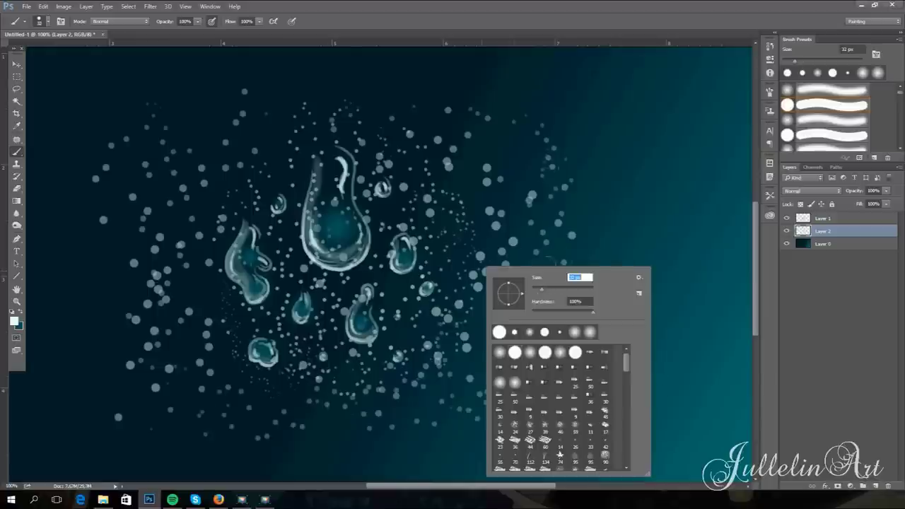
{"action": "mouse_move", "coordinate": [519, 177]}
{"action": "left_mouse_down"}
{"action": "mouse_move", "coordinate": [564, 116]}
{"action": "mouse_move", "coordinate": [571, 467]}
{"action": "left_mouse_up"}
{"action": "mouse_move", "coordinate": [192, 446]}
{"action": "left_mouse_down"}
{"action": "mouse_move", "coordinate": [108, 193]}
{"action": "mouse_move", "coordinate": [118, 413]}
{"action": "left_mouse_up"}
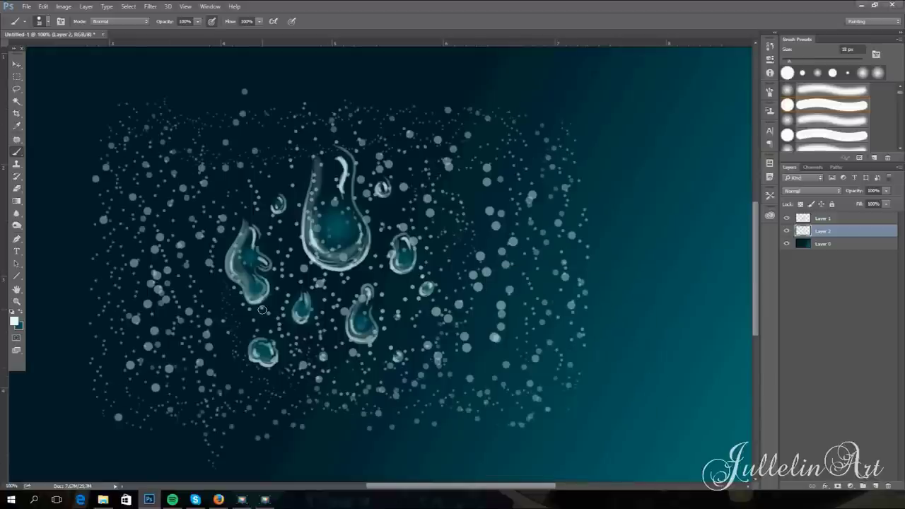
Lock the dots layer's transparent pixels and shade parts of the dots dark teal with a 374 px soft brush at 100% fill
{"action": "left_click_drag", "start_coordinate": [887, 204], "coordinate": [861, 227]}
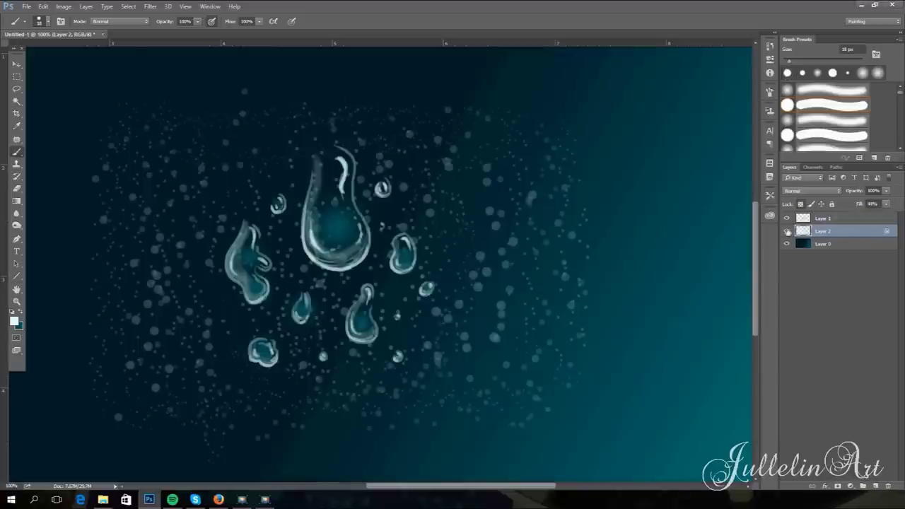
{"action": "right_click", "coordinate": [367, 240]}
{"action": "type", "text": "374"}
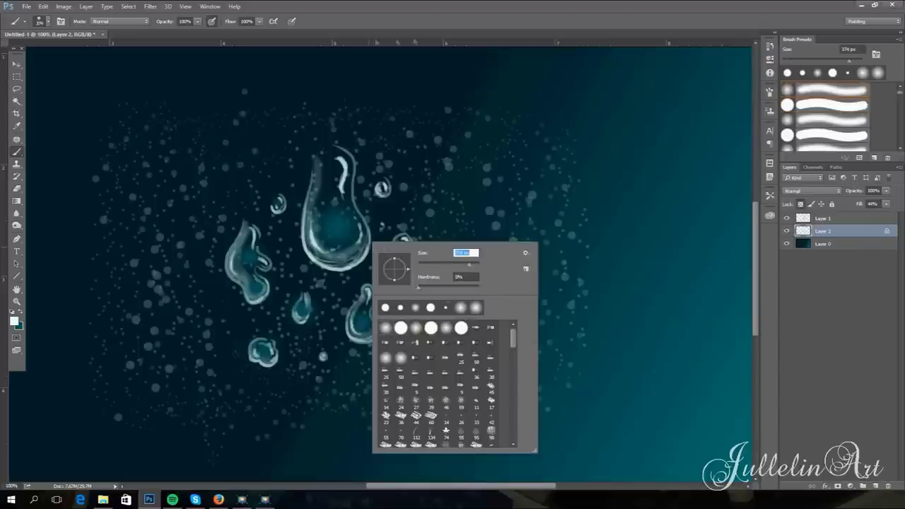
{"action": "key", "text": "Return"}
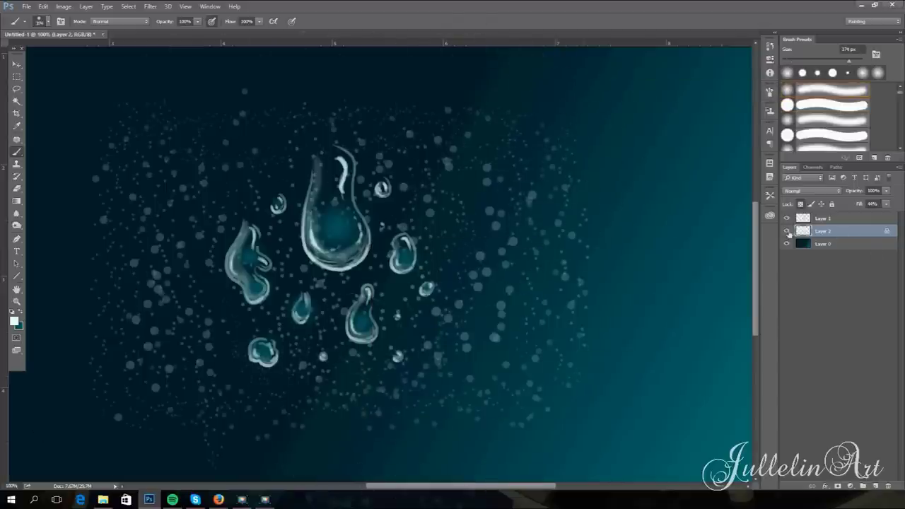
{"action": "mouse_move", "coordinate": [886, 203]}
{"action": "left_mouse_down"}
{"action": "mouse_move", "coordinate": [875, 216]}
{"action": "mouse_move", "coordinate": [897, 216]}
{"action": "left_mouse_up"}
{"action": "key", "text": "x"}
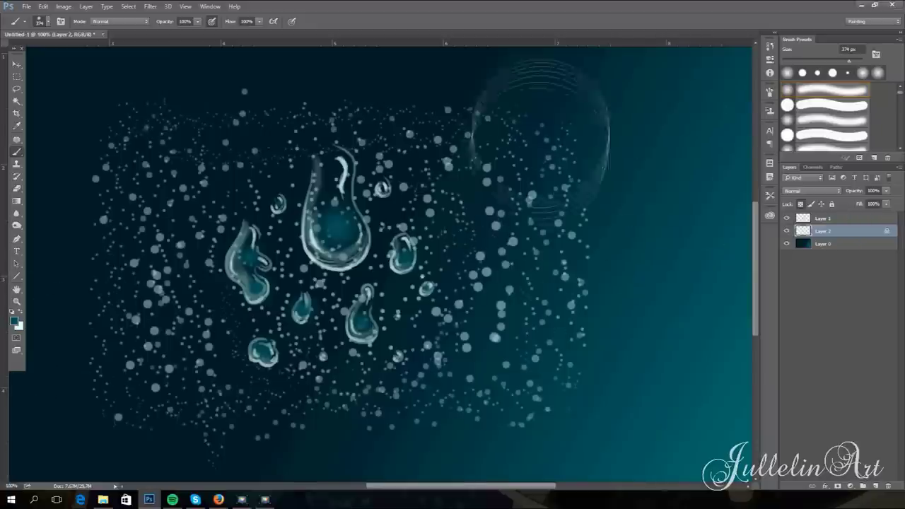
{"action": "mouse_move", "coordinate": [213, 436]}
{"action": "left_mouse_down"}
{"action": "mouse_move", "coordinate": [230, 445]}
{"action": "mouse_move", "coordinate": [619, 306]}
{"action": "left_mouse_up"}
Return to the near-white colour with a 52 px soft brush, and lower the dots layer's fill to soften the dots
{"action": "left_click", "coordinate": [20, 312]}
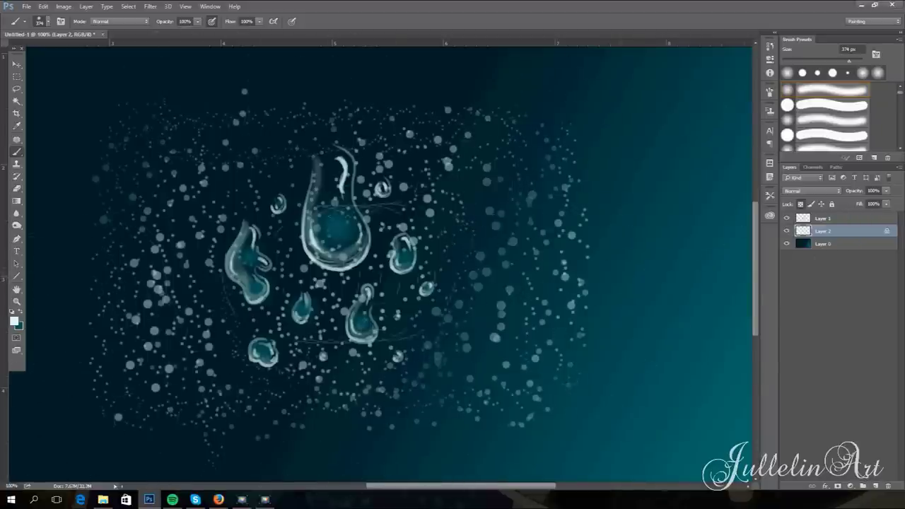
{"action": "right_click", "coordinate": [420, 269]}
{"action": "left_click", "coordinate": [481, 291]}
{"action": "left_click", "coordinate": [524, 94]}
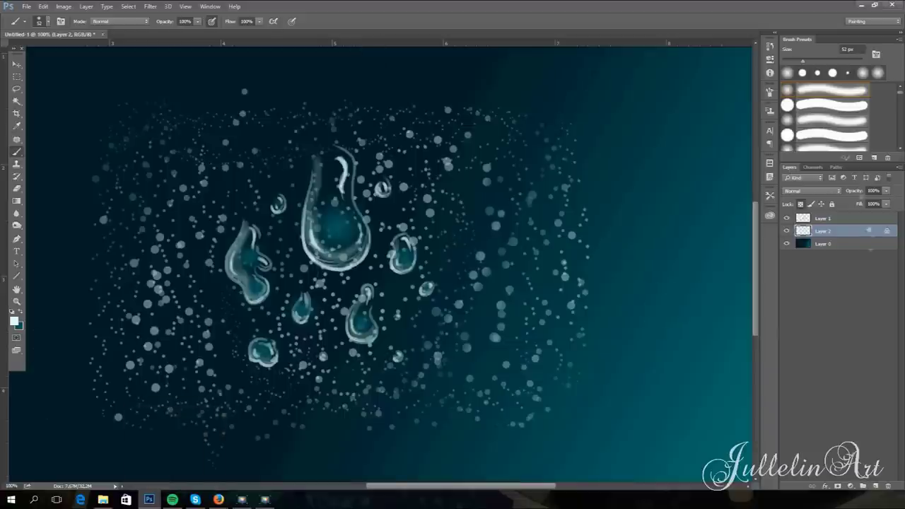
{"action": "left_click", "coordinate": [887, 203]}
{"action": "left_click_drag", "start_coordinate": [884, 216], "coordinate": [854, 235]}
Move the drops layer slightly downward over the scattered dots
{"action": "left_click", "coordinate": [820, 218]}
{"action": "key", "text": "v"}
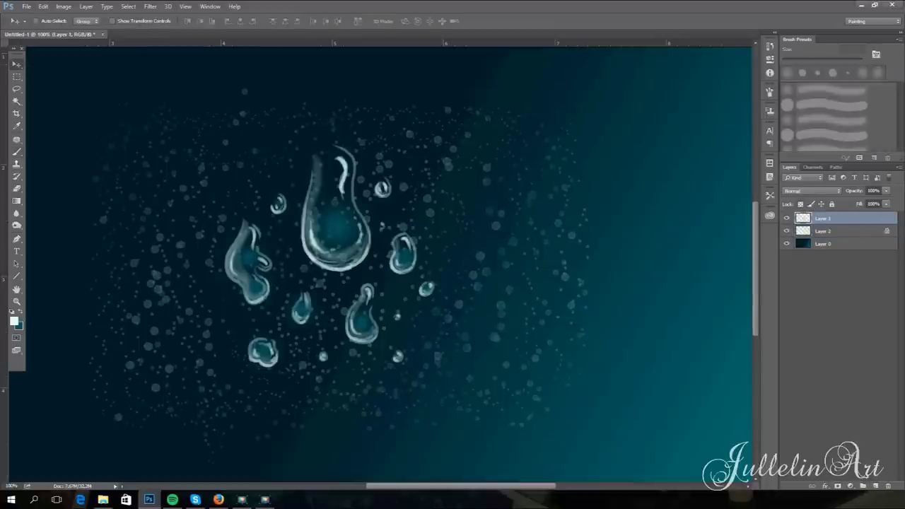
{"action": "left_click_drag", "start_coordinate": [426, 244], "coordinate": [429, 259]}
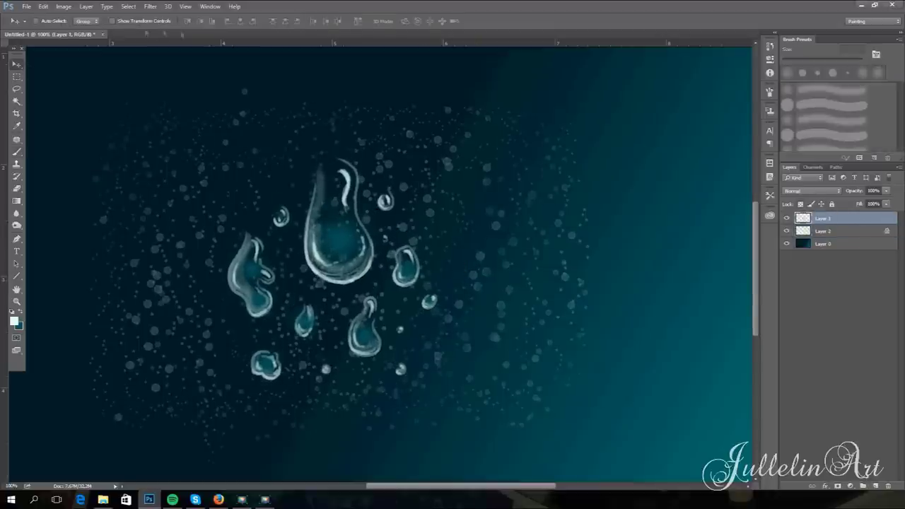
{"action": "left_click", "coordinate": [849, 244]}
{"action": "key", "text": "ctrl+b"}
{"action": "left_click_drag", "start_coordinate": [638, 108], "coordinate": [697, 108]}
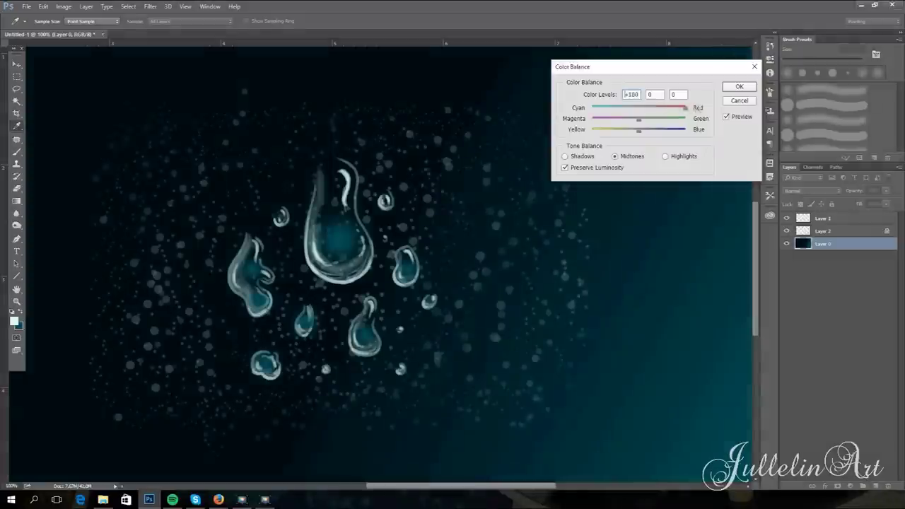
{"action": "left_click_drag", "start_coordinate": [641, 110], "coordinate": [686, 110]}
{"action": "left_click", "coordinate": [739, 101]}
Desaturate the background layer and recolour it red with Color Balance, using red +100 and a shift towards magenta
{"action": "key", "text": "ctrl+u"}
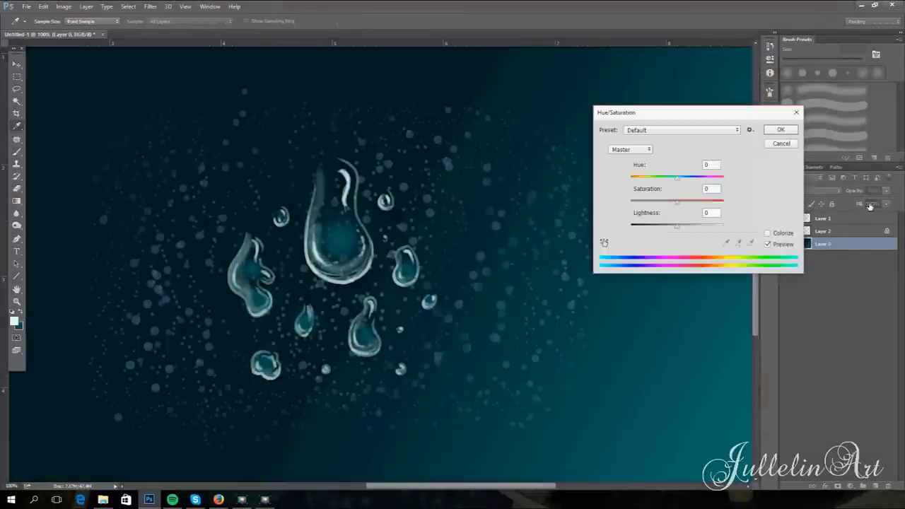
{"action": "left_click_drag", "start_coordinate": [679, 202], "coordinate": [628, 202]}
{"action": "left_click", "coordinate": [787, 130]}
{"action": "key", "text": "ctrl+b"}
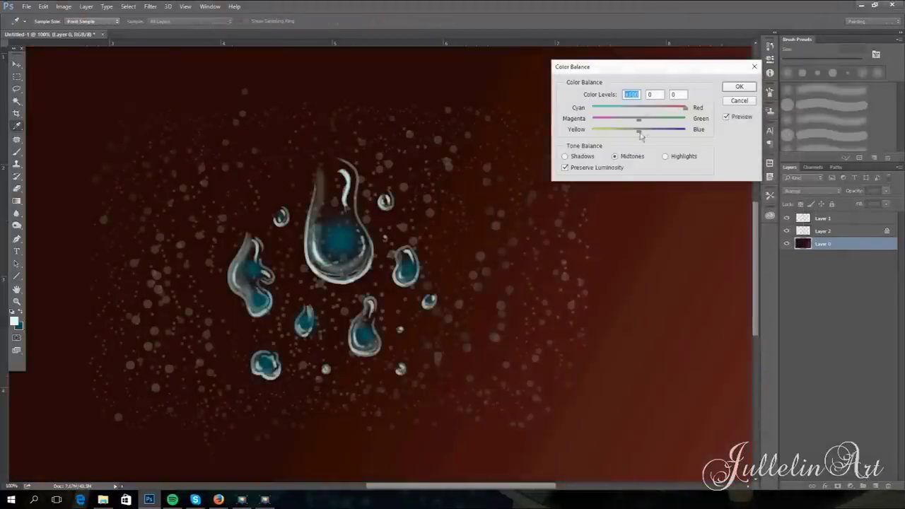
{"action": "left_click_drag", "start_coordinate": [640, 120], "coordinate": [612, 120]}
{"action": "left_click", "coordinate": [739, 87]}
Tint the drops layer red with Color Balance, setting the highlights' Cyan–Red level to +100
{"action": "left_click", "coordinate": [849, 231]}
{"action": "left_click", "coordinate": [867, 218]}
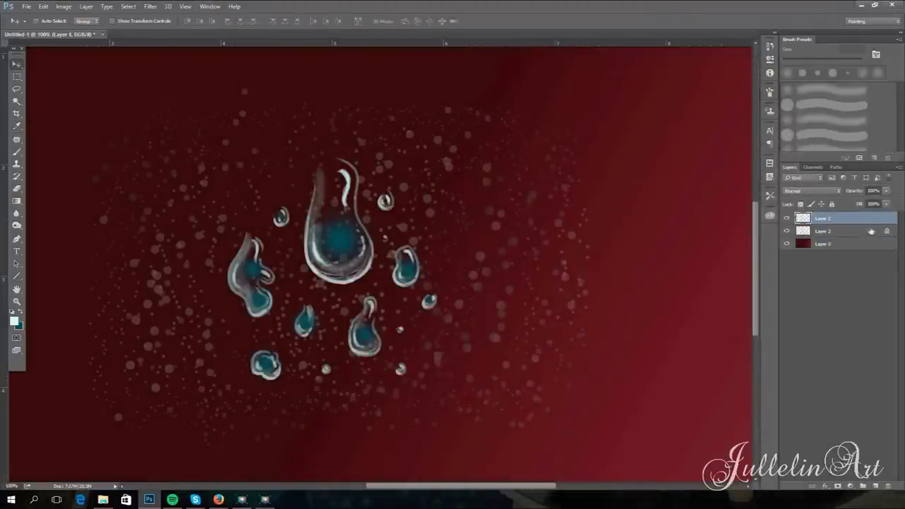
{"action": "key", "text": "Delete"}
{"action": "key", "text": "ctrl+z"}
{"action": "key", "text": "ctrl+b"}
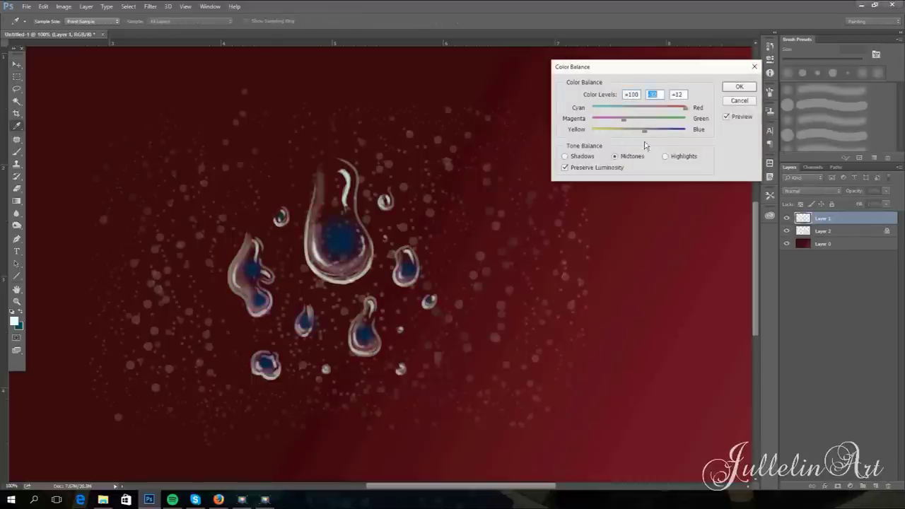
{"action": "left_click_drag", "start_coordinate": [639, 109], "coordinate": [686, 108]}
{"action": "left_click", "coordinate": [666, 156]}
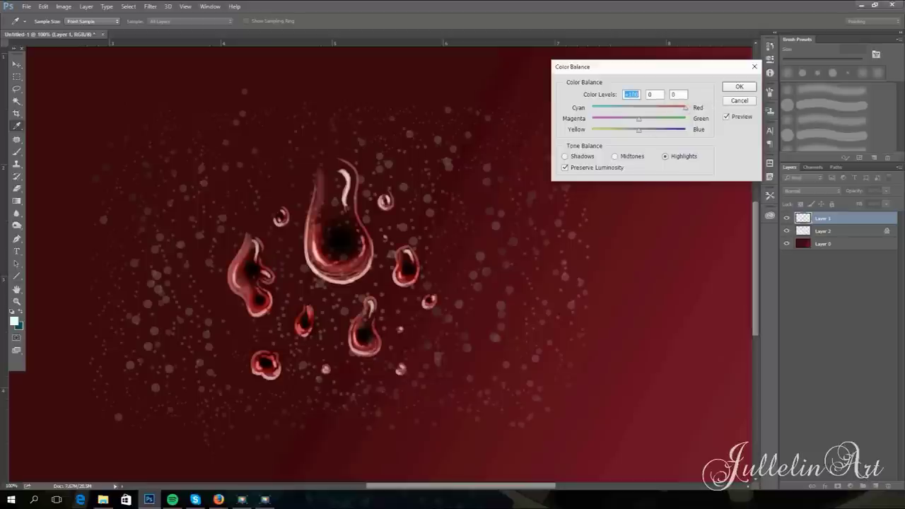
{"action": "left_click", "coordinate": [748, 86]}
{"action": "key", "text": "v"}
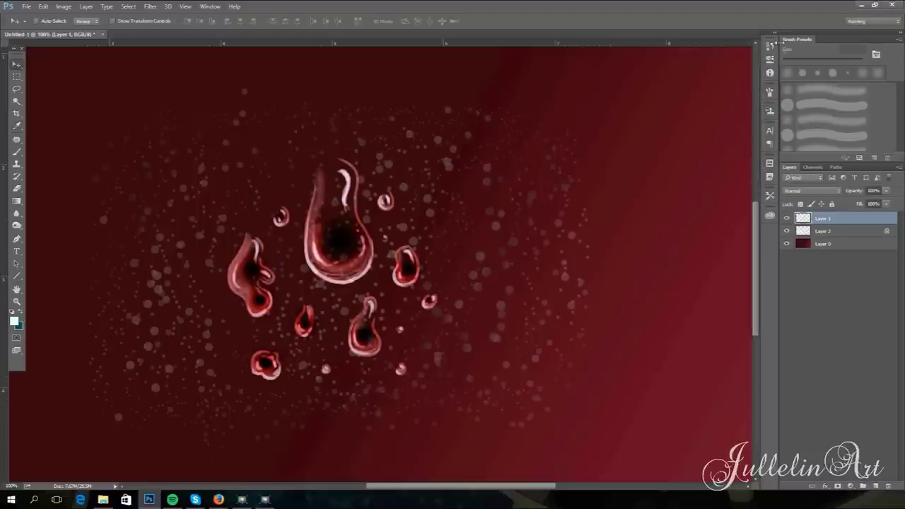
Revert the red recolouring to the teal version and flatten all layers into a single background
{"action": "left_click", "coordinate": [771, 47]}
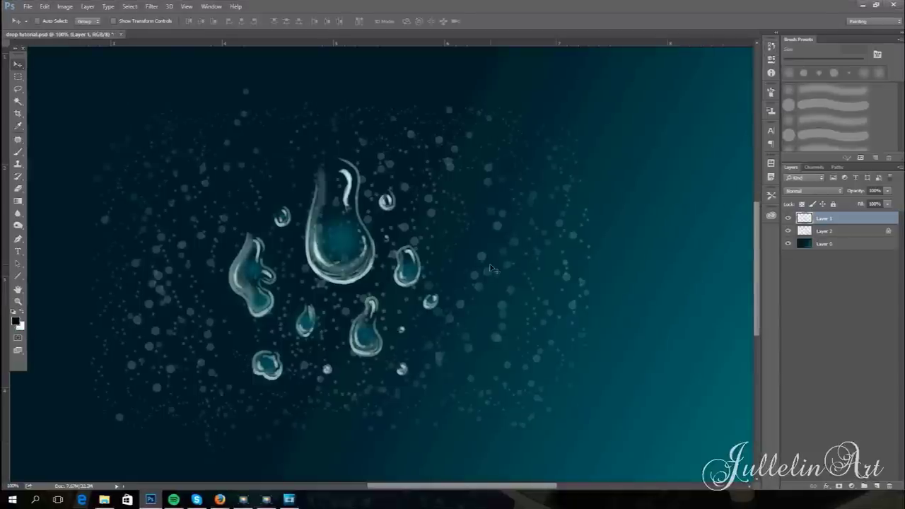
{"action": "key", "text": "ctrl"}
{"action": "left_click", "coordinate": [89, 7]}
{"action": "left_click", "coordinate": [111, 343]}
Apply a Diffuse Glow filter to the flattened image with graininess 0, an increased glow amount and clear amount 6
{"action": "left_click", "coordinate": [152, 7]}
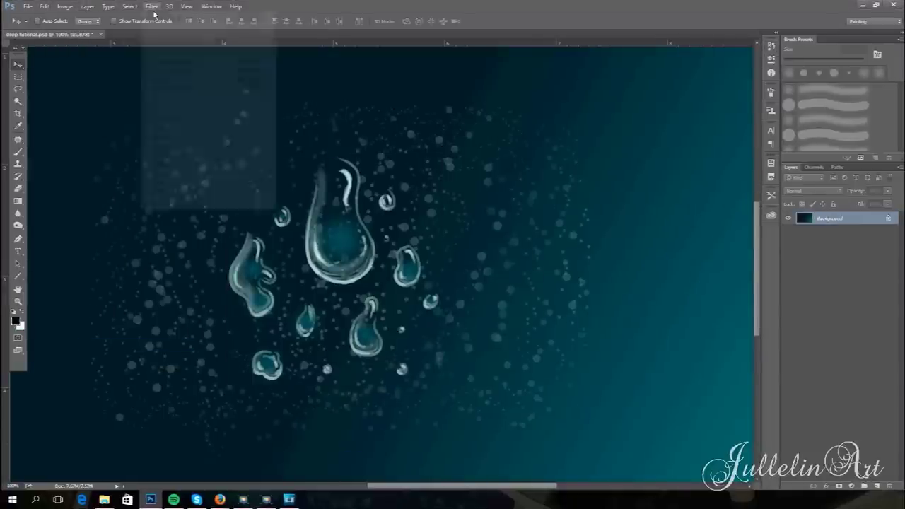
{"action": "left_click", "coordinate": [170, 40]}
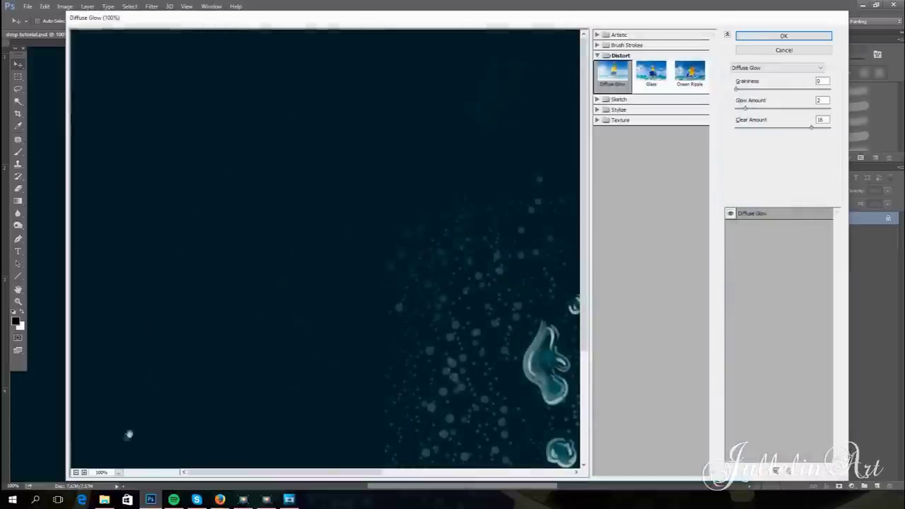
{"action": "left_click", "coordinate": [77, 473]}
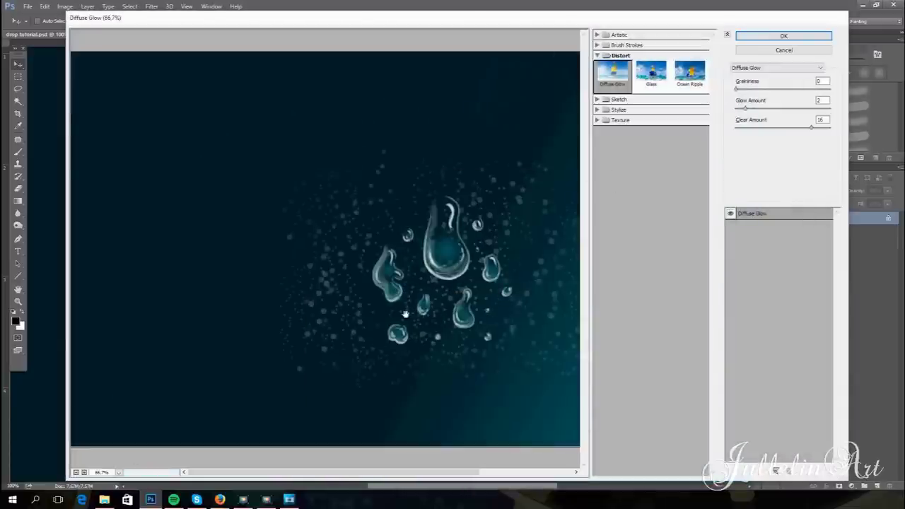
{"action": "left_click", "coordinate": [83, 472]}
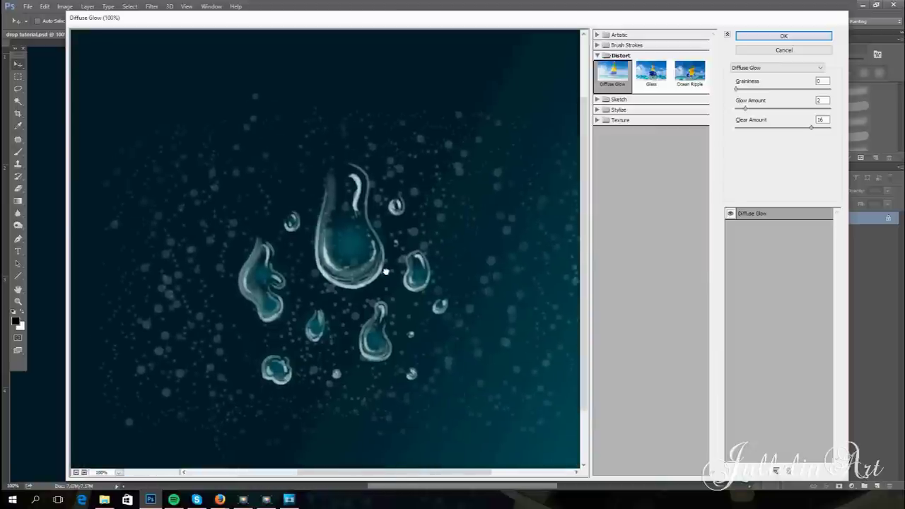
{"action": "left_click_drag", "start_coordinate": [743, 108], "coordinate": [750, 109]}
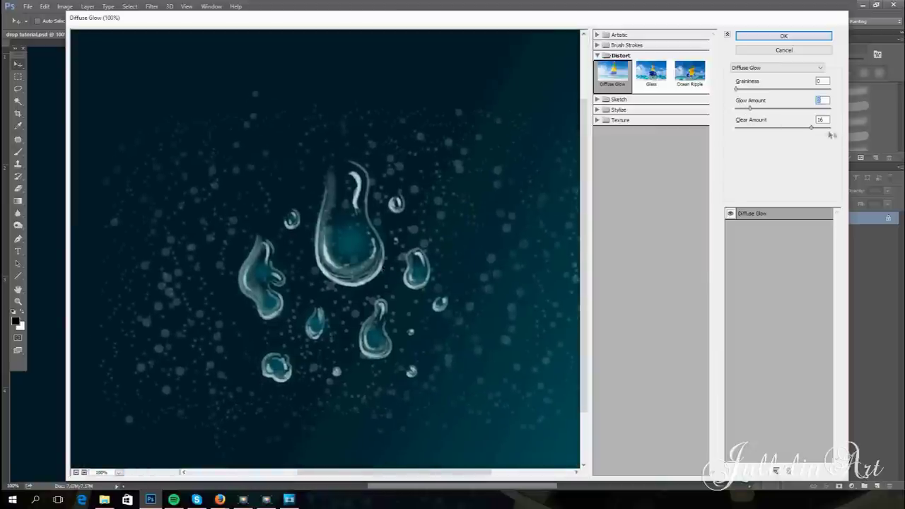
{"action": "left_click_drag", "start_coordinate": [812, 128], "coordinate": [765, 147]}
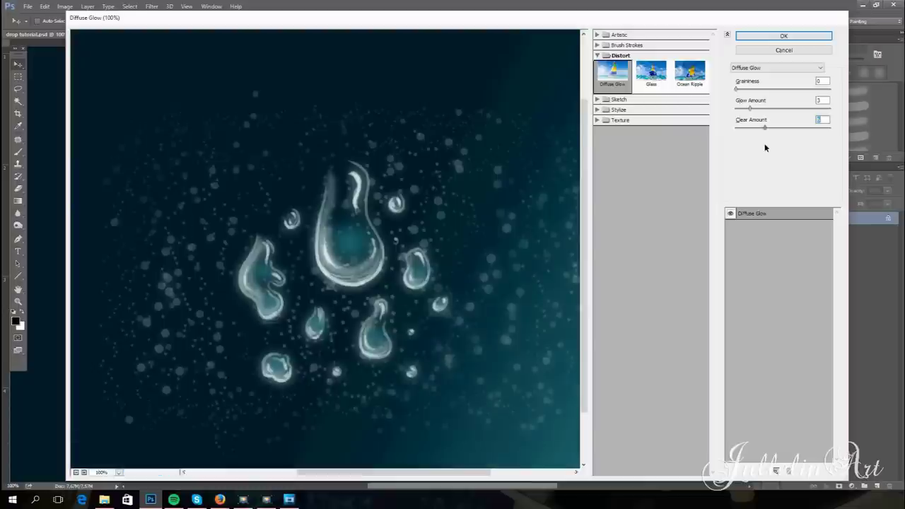
{"action": "left_click_drag", "start_coordinate": [763, 111], "coordinate": [772, 113]}
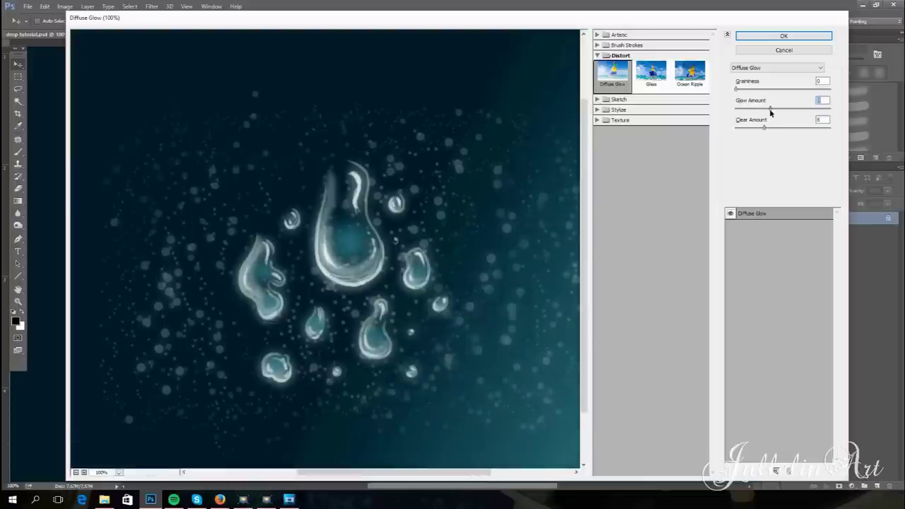